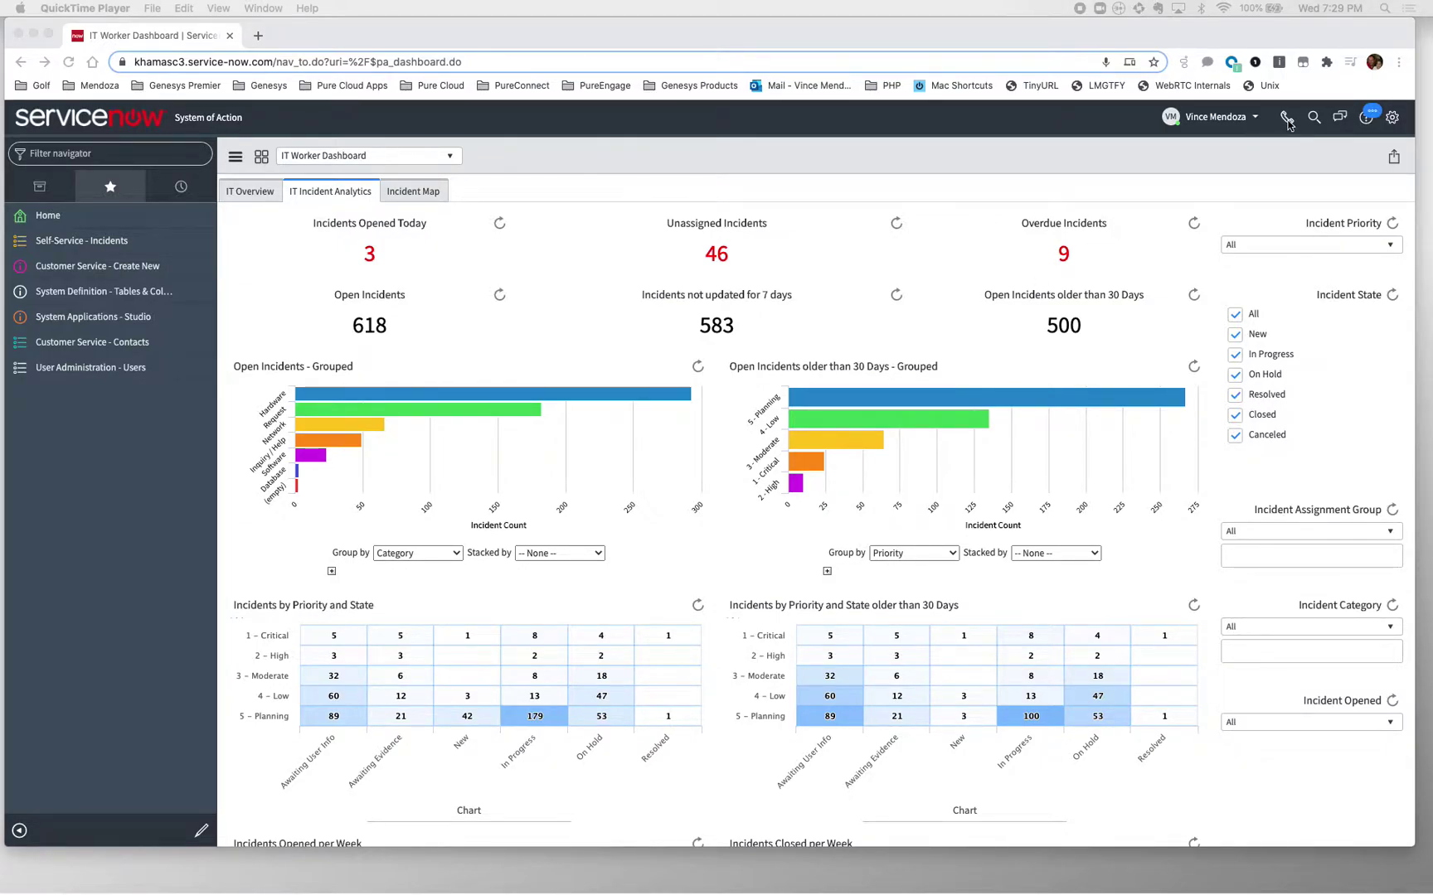
Open the PureCloud softphone and set the agent status to On Queue, dismissing the schedule notice
left_click(1287, 121)
left_click(1286, 119)
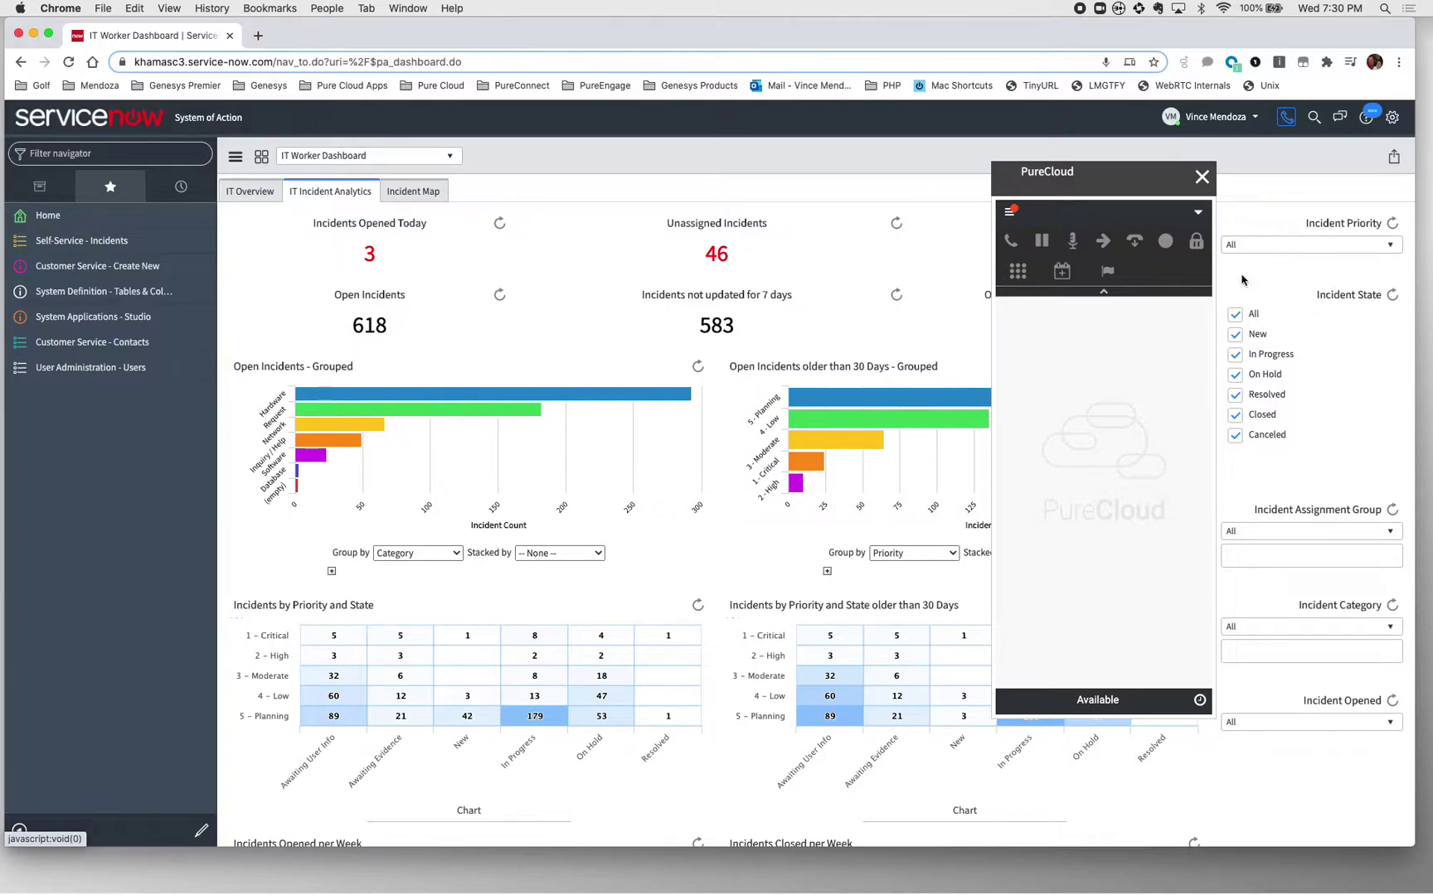
left_click(1199, 217)
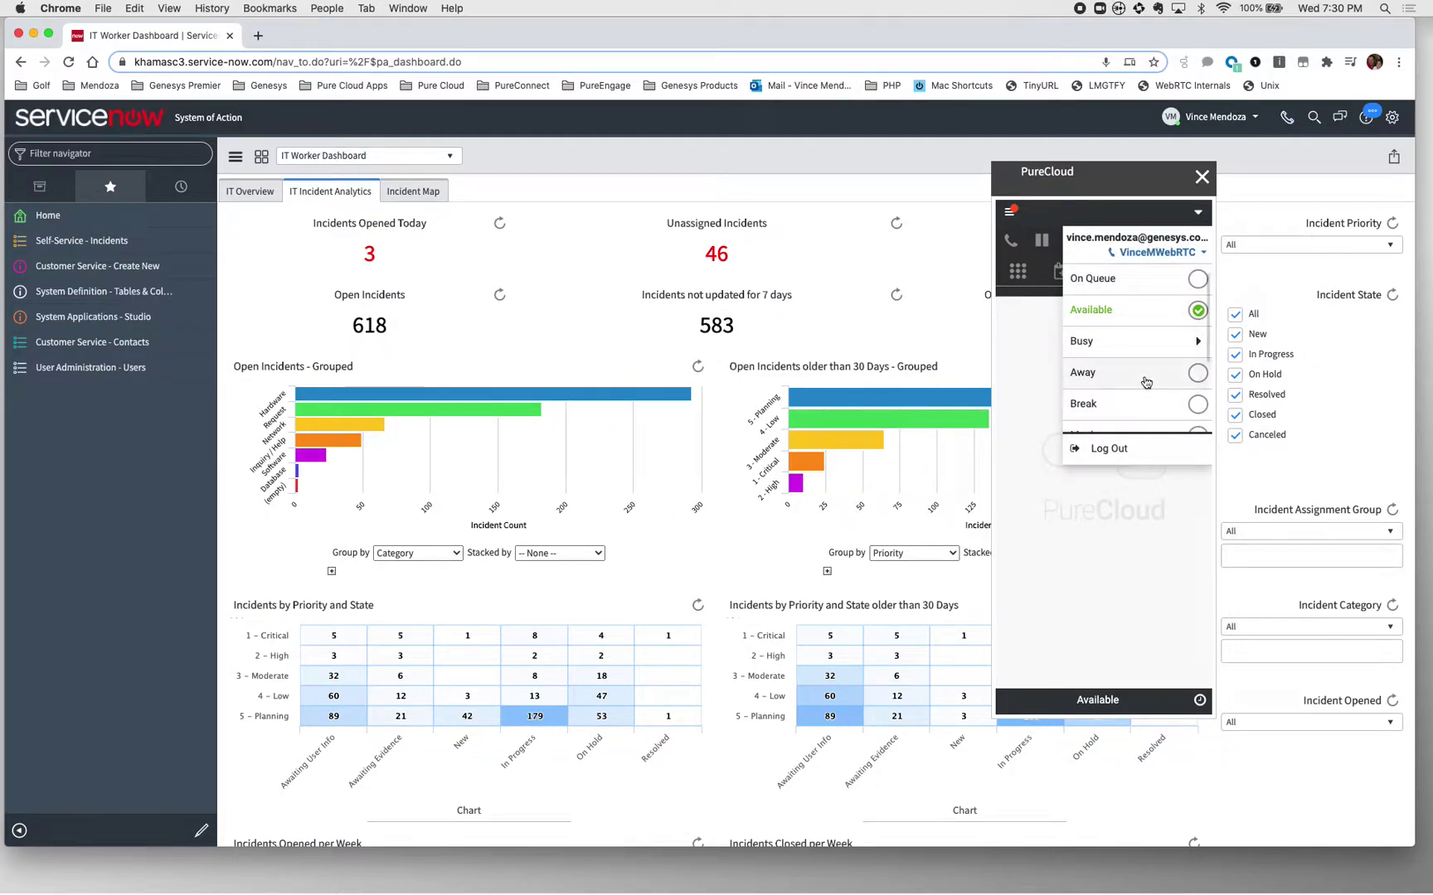
scroll(1146, 382, "down", 2)
scroll(1147, 382, "up", 2)
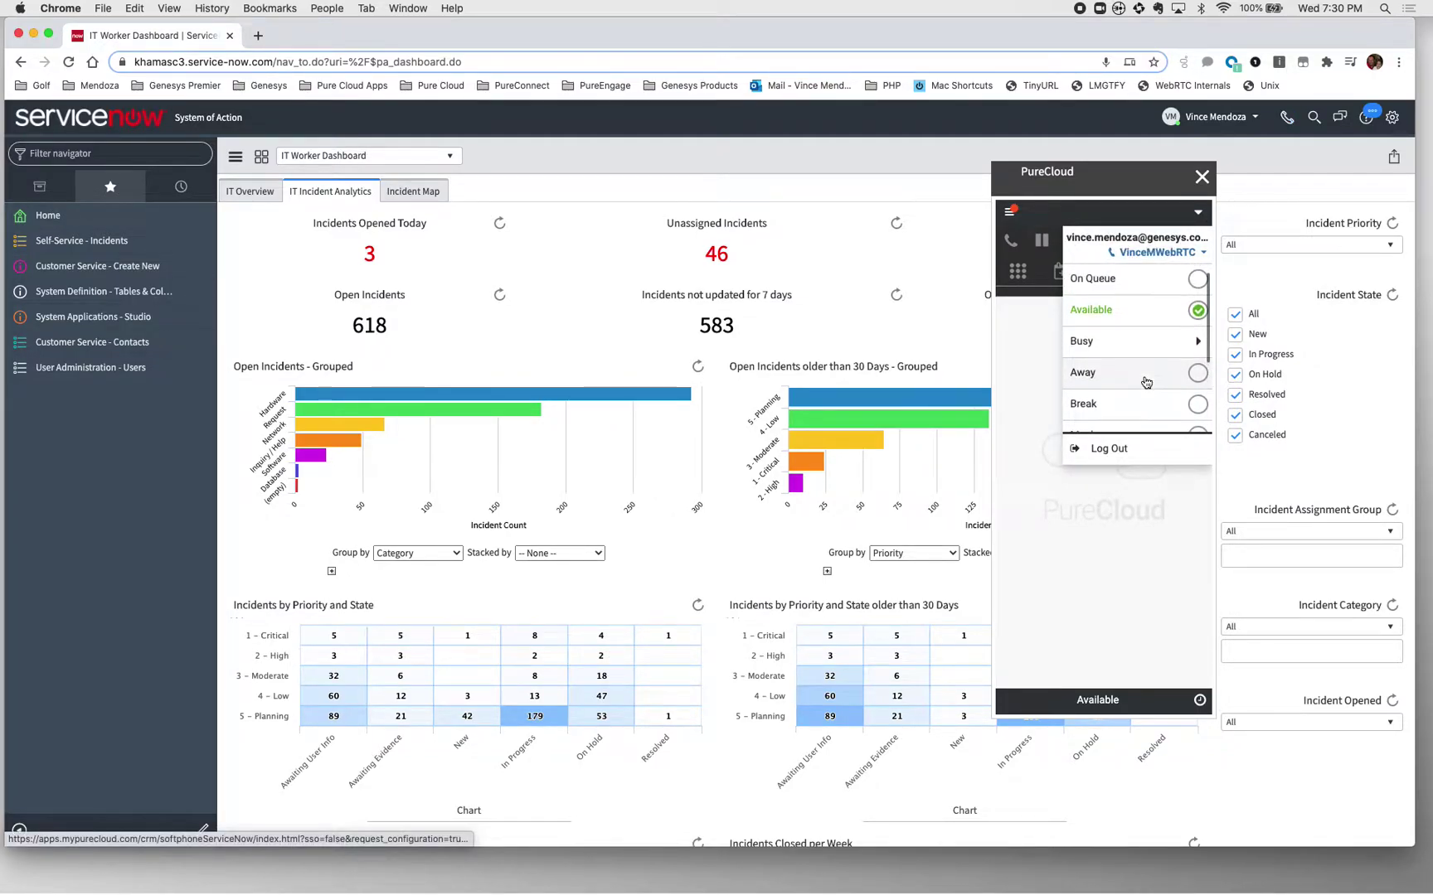
left_click(1202, 256)
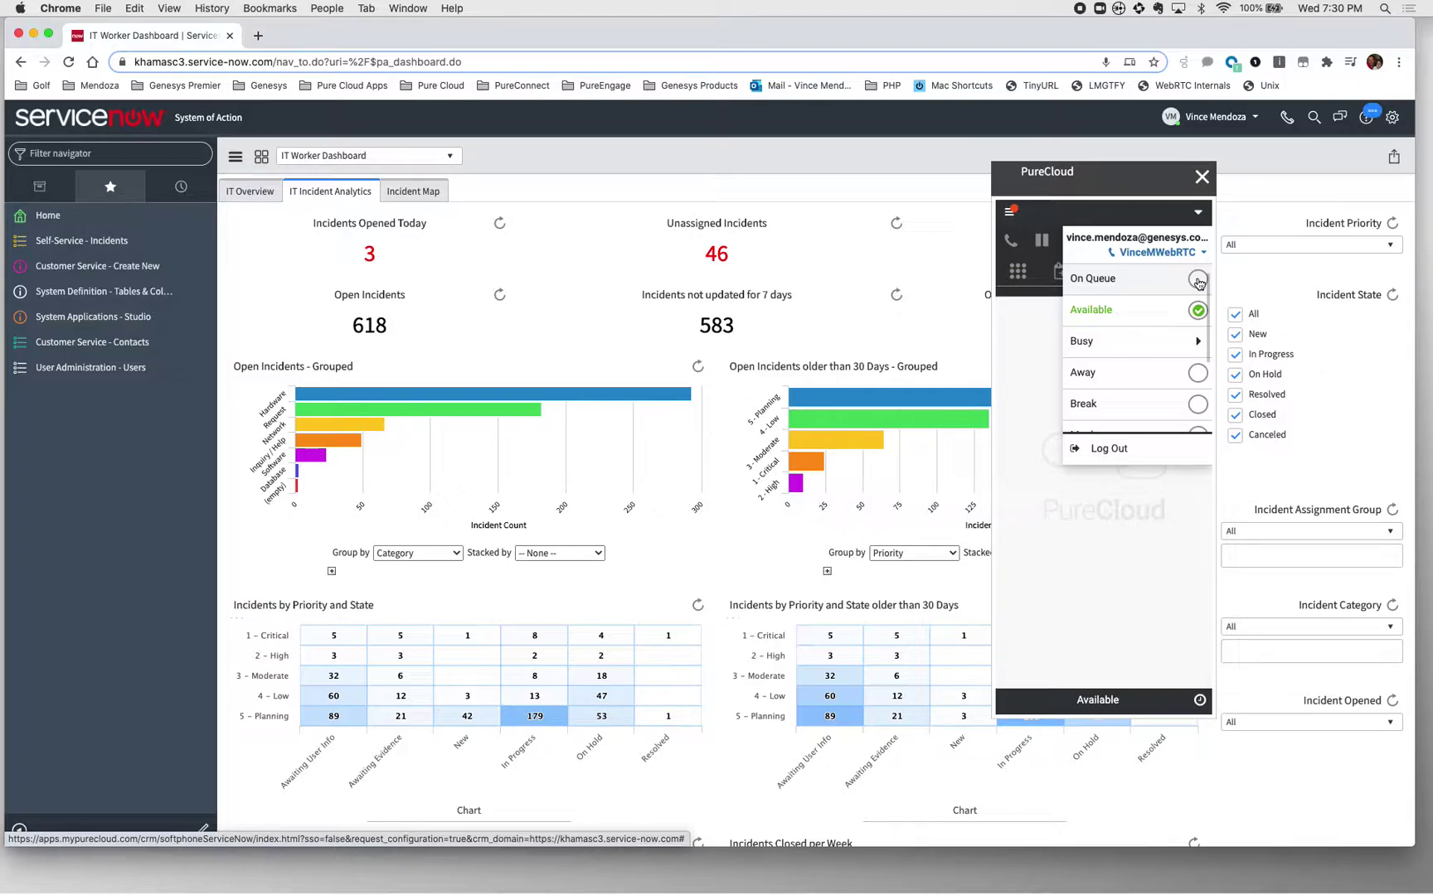
left_click(1198, 281)
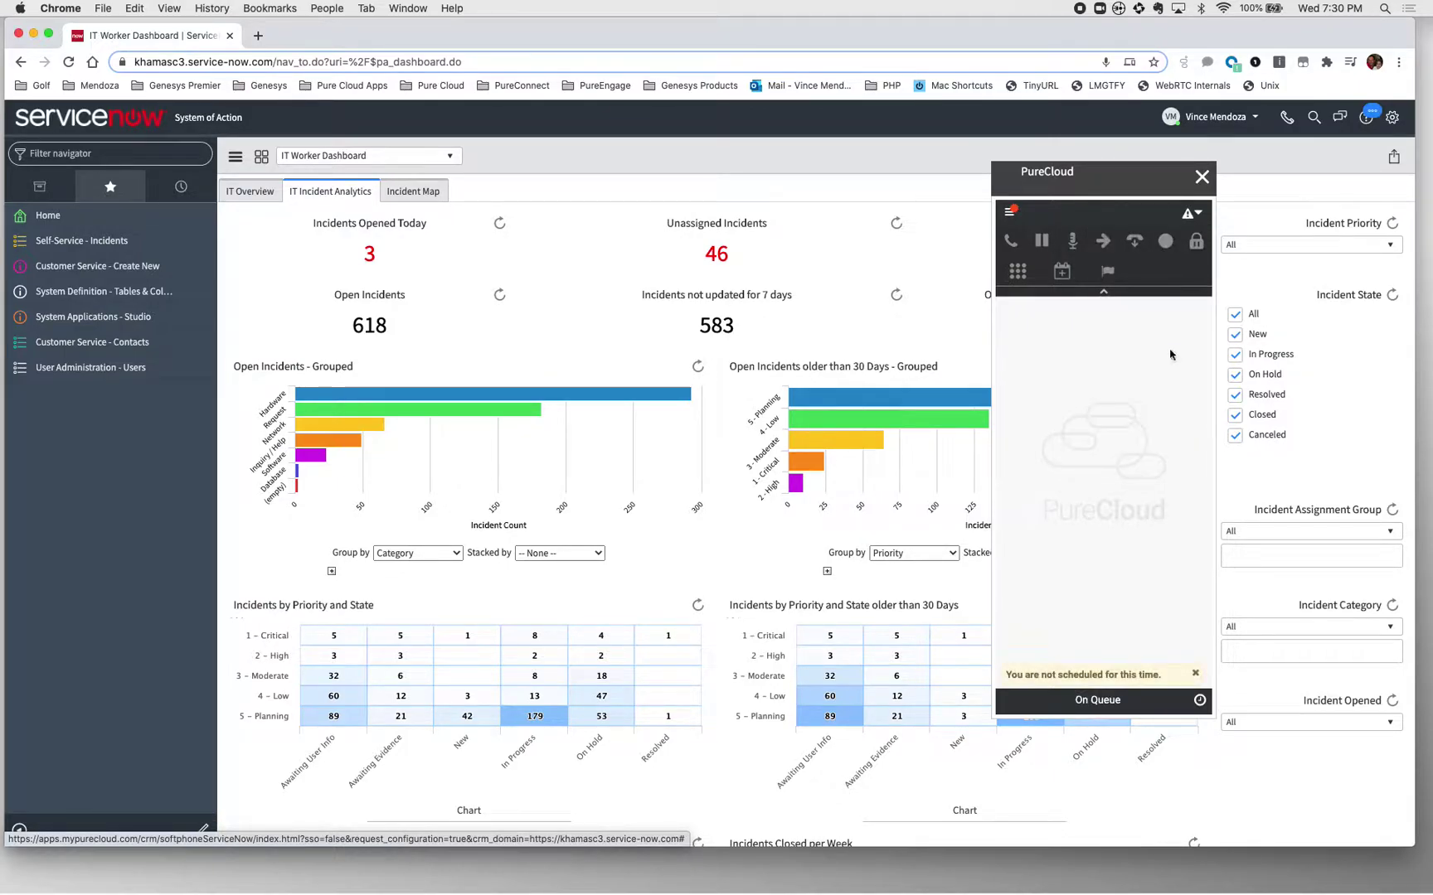
mouse_move(1189, 217)
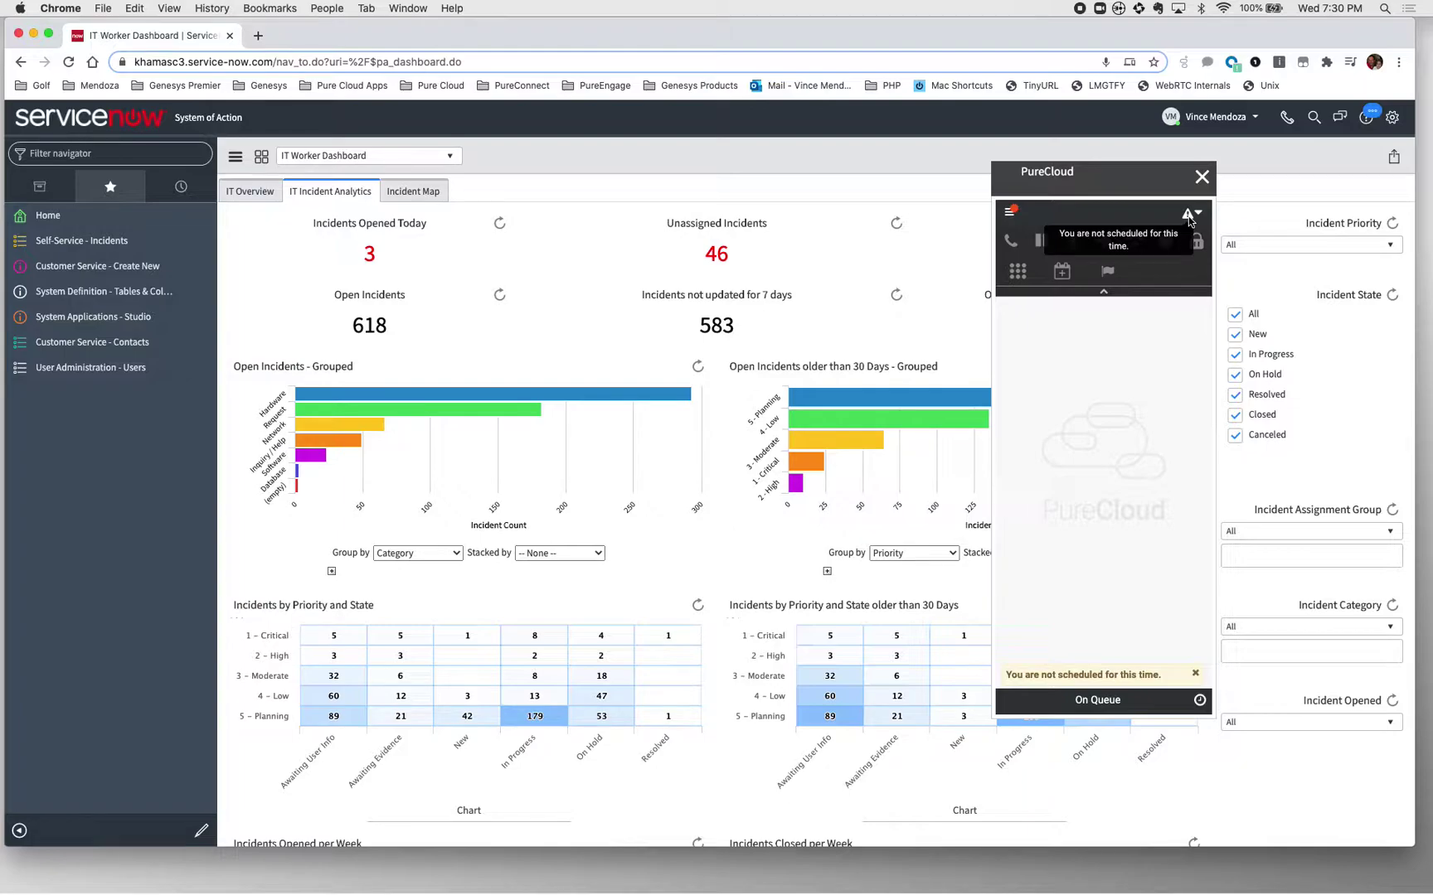
left_click(1197, 676)
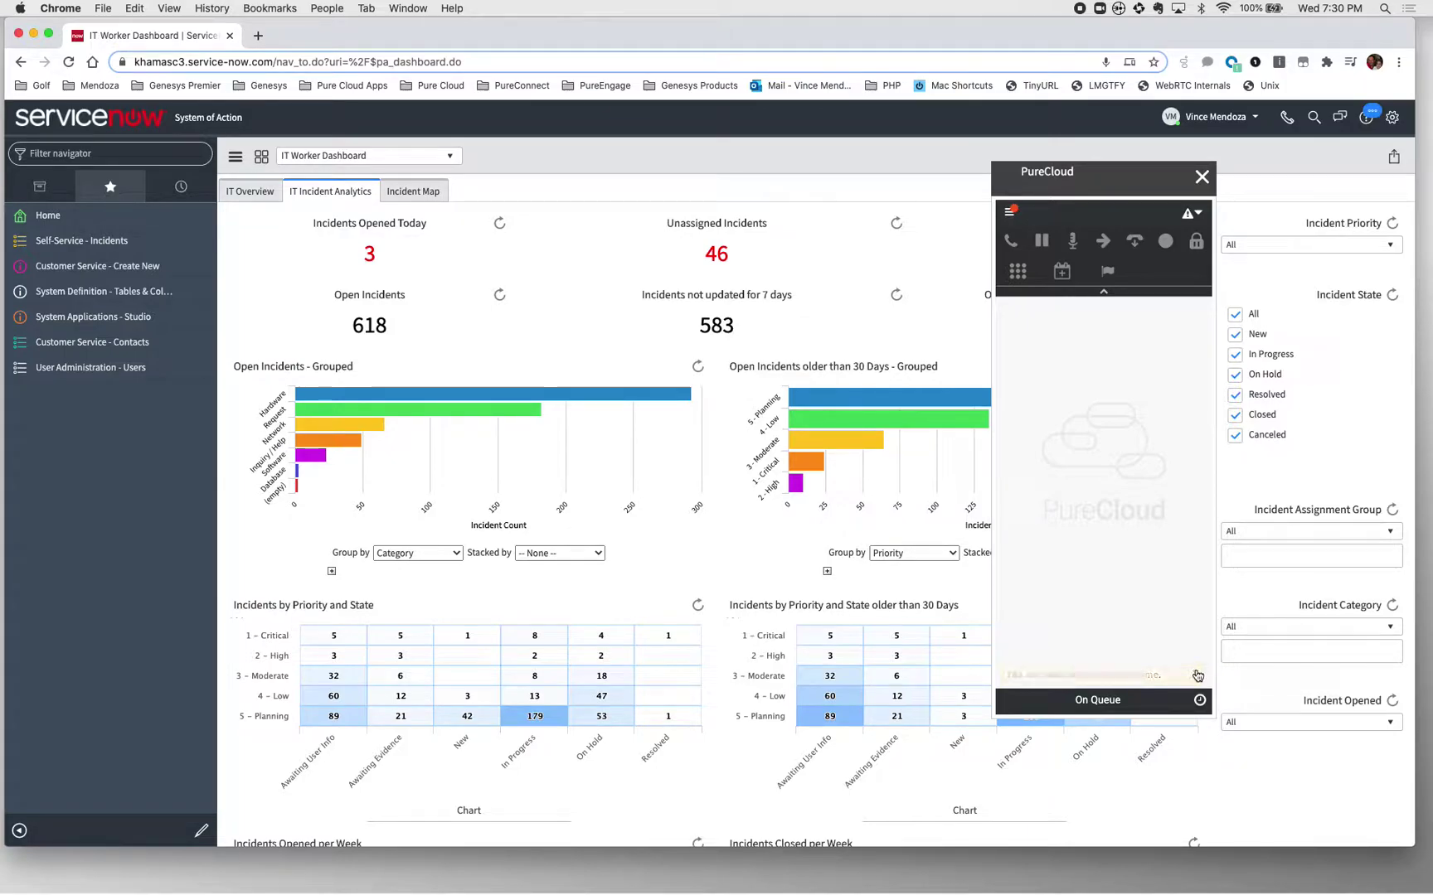
Review the agent performance metrics in the softphone, expanding and collapsing the Voice statistics
left_click(1010, 216)
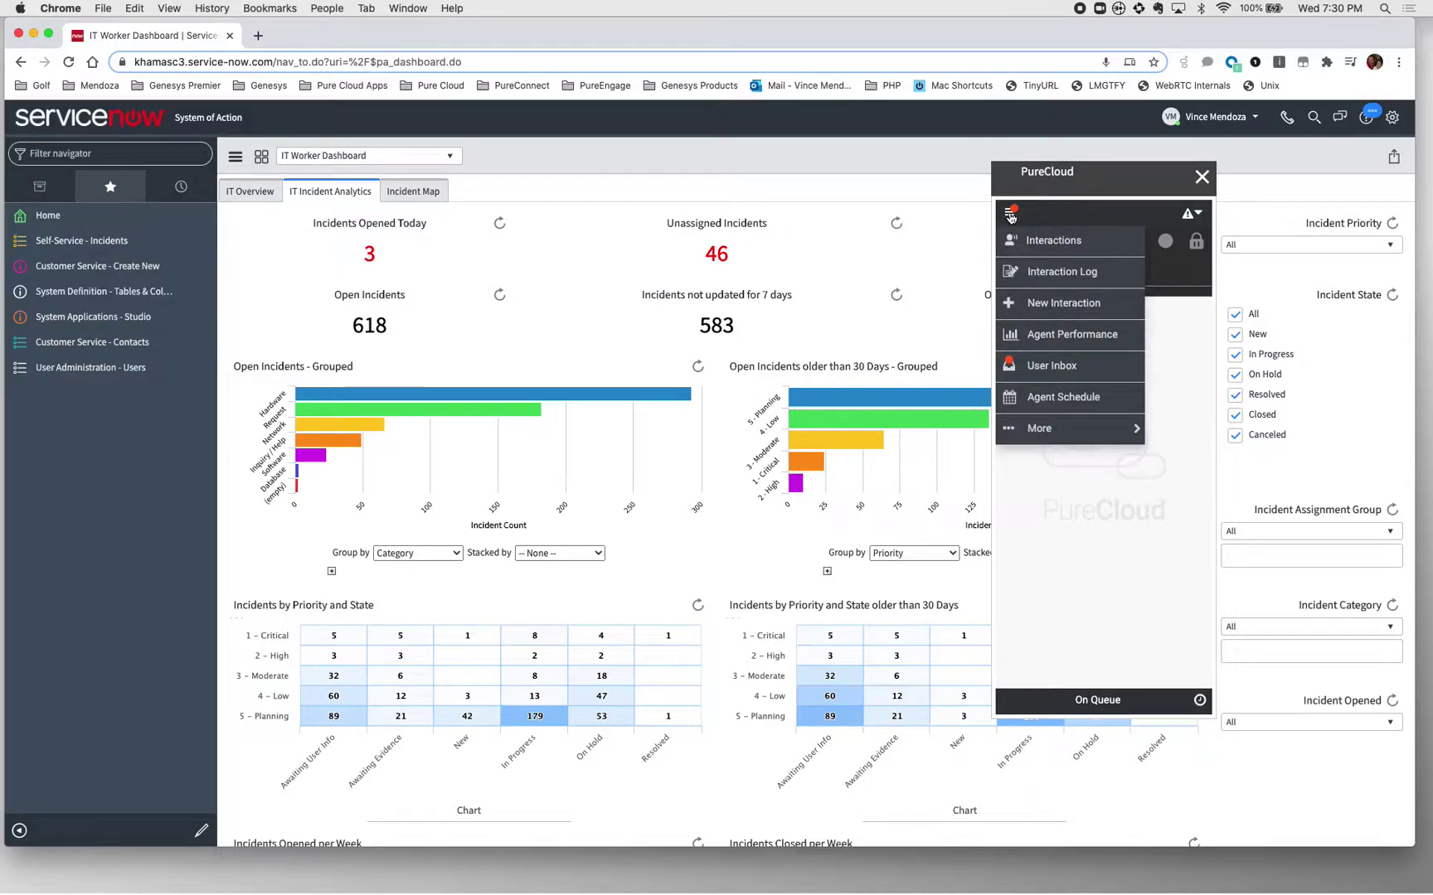
left_click(1074, 335)
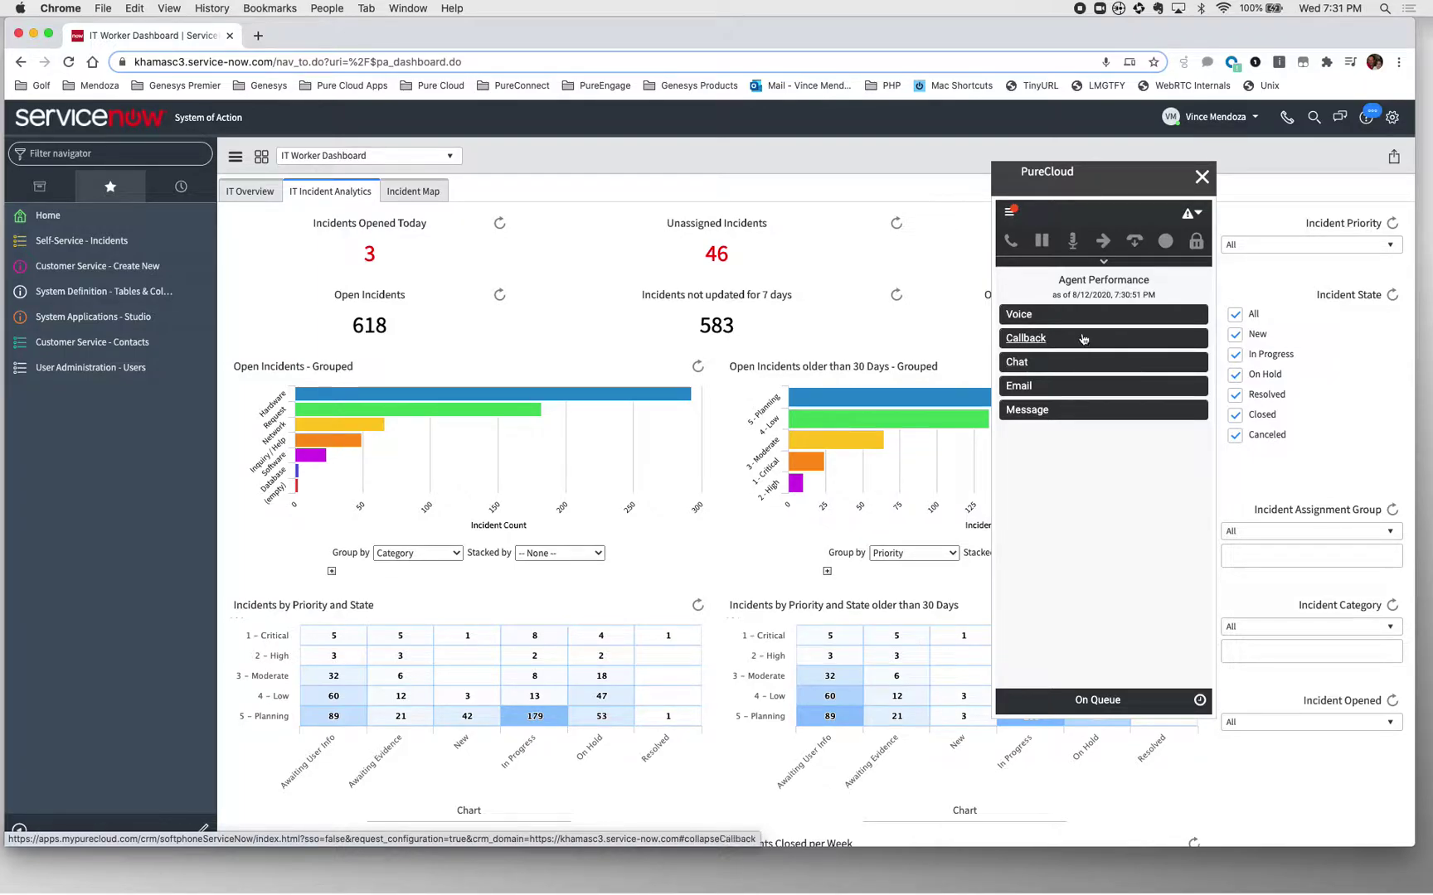
left_click(1023, 316)
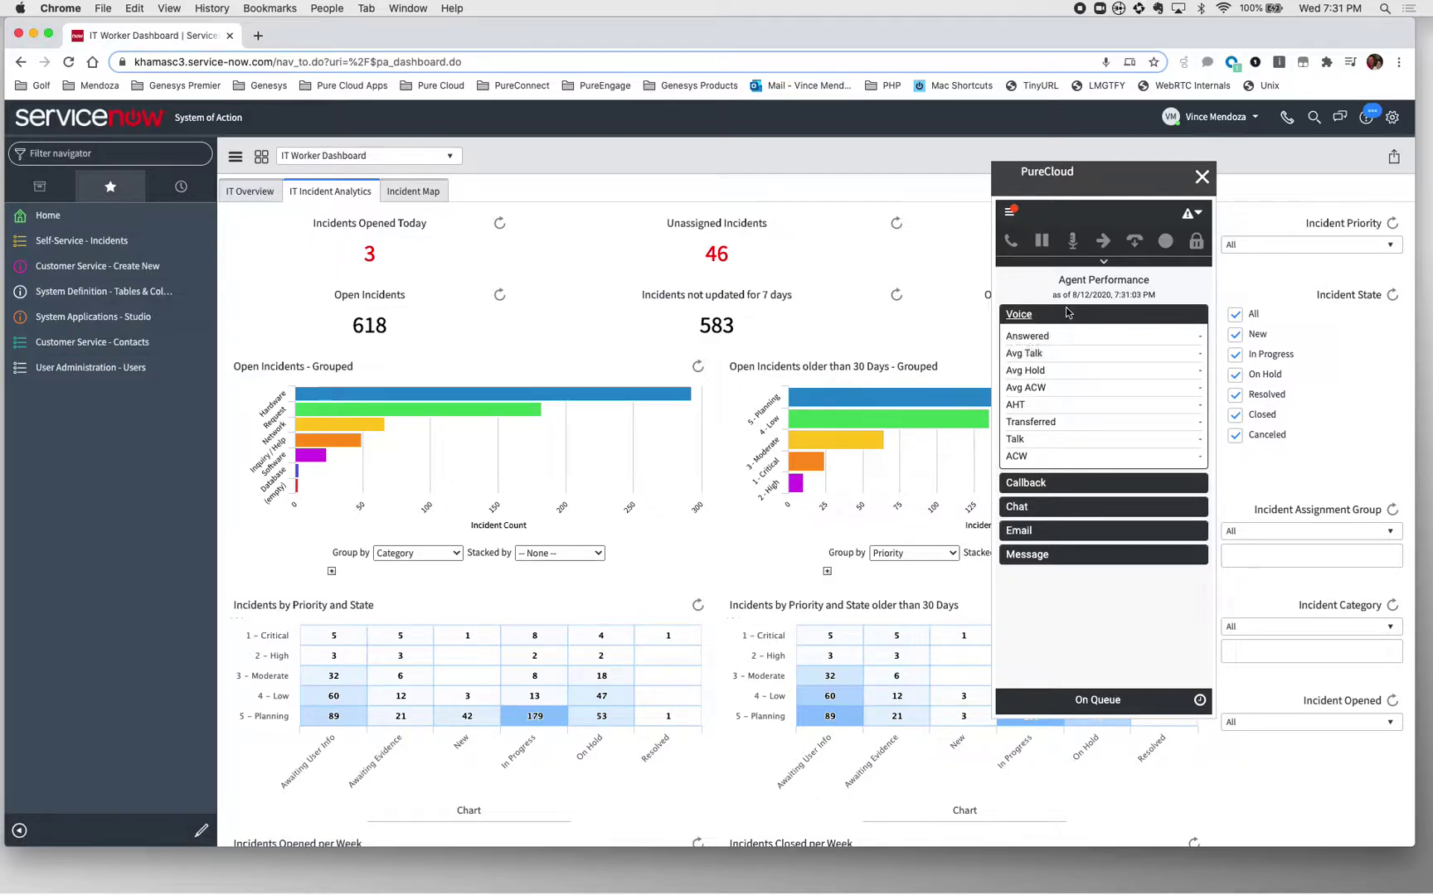
left_click(1020, 315)
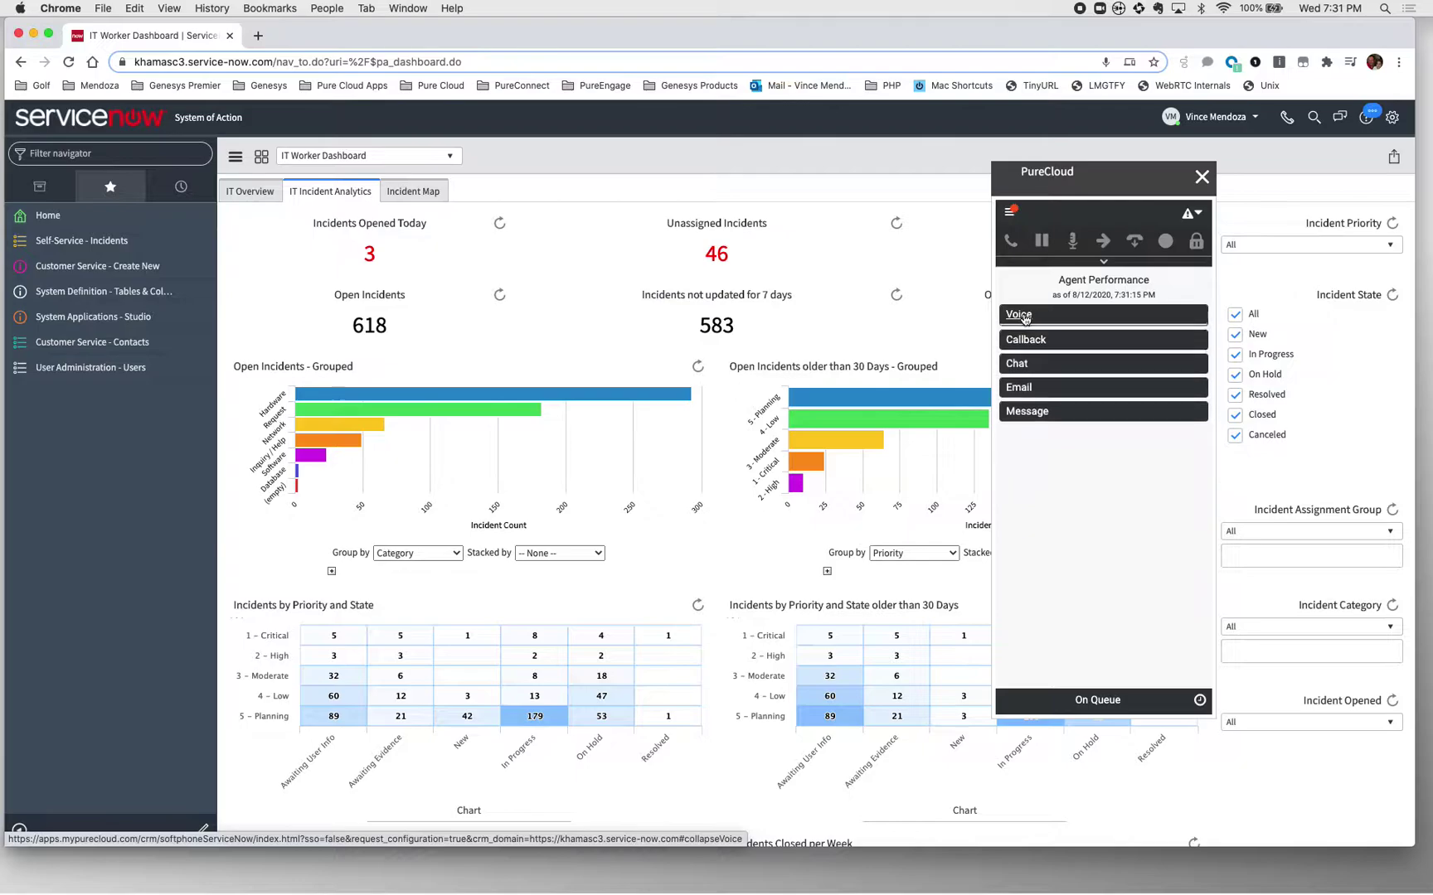
View the agent's schedule in the softphone and return to the interactions view
left_click(1010, 213)
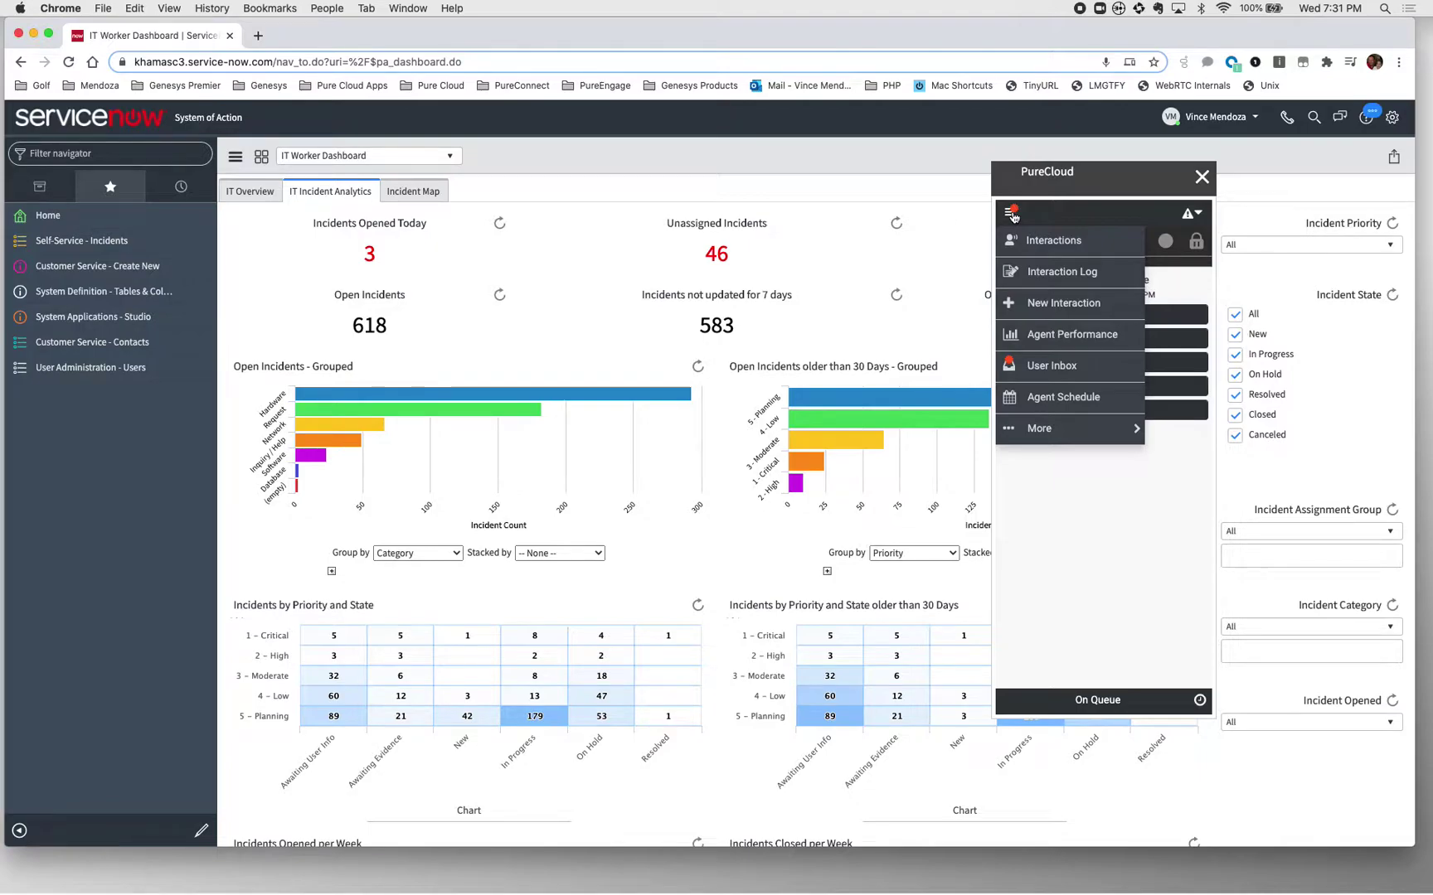
left_click(1076, 400)
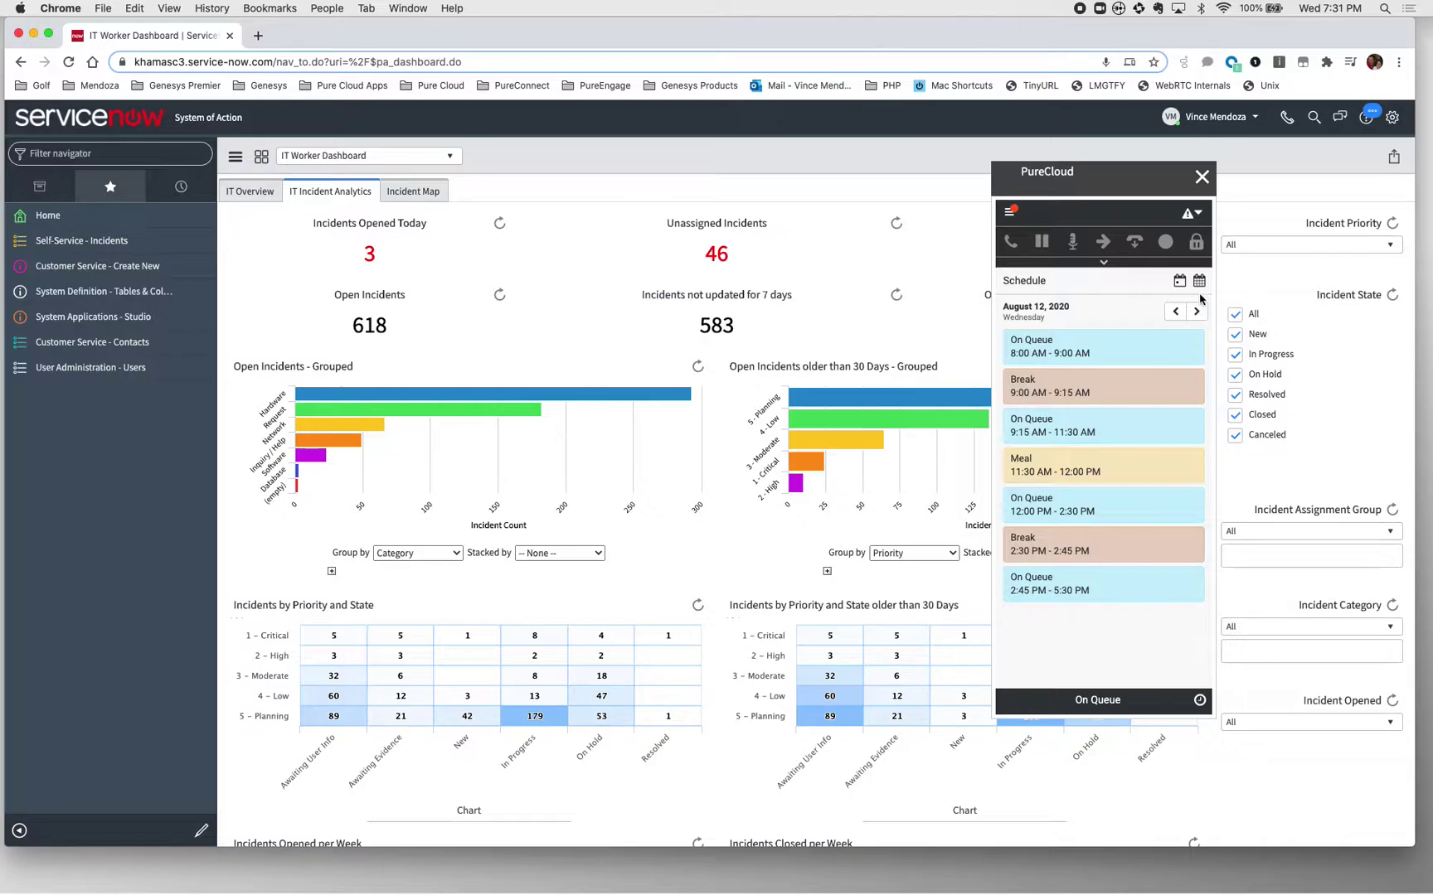
left_click(1011, 213)
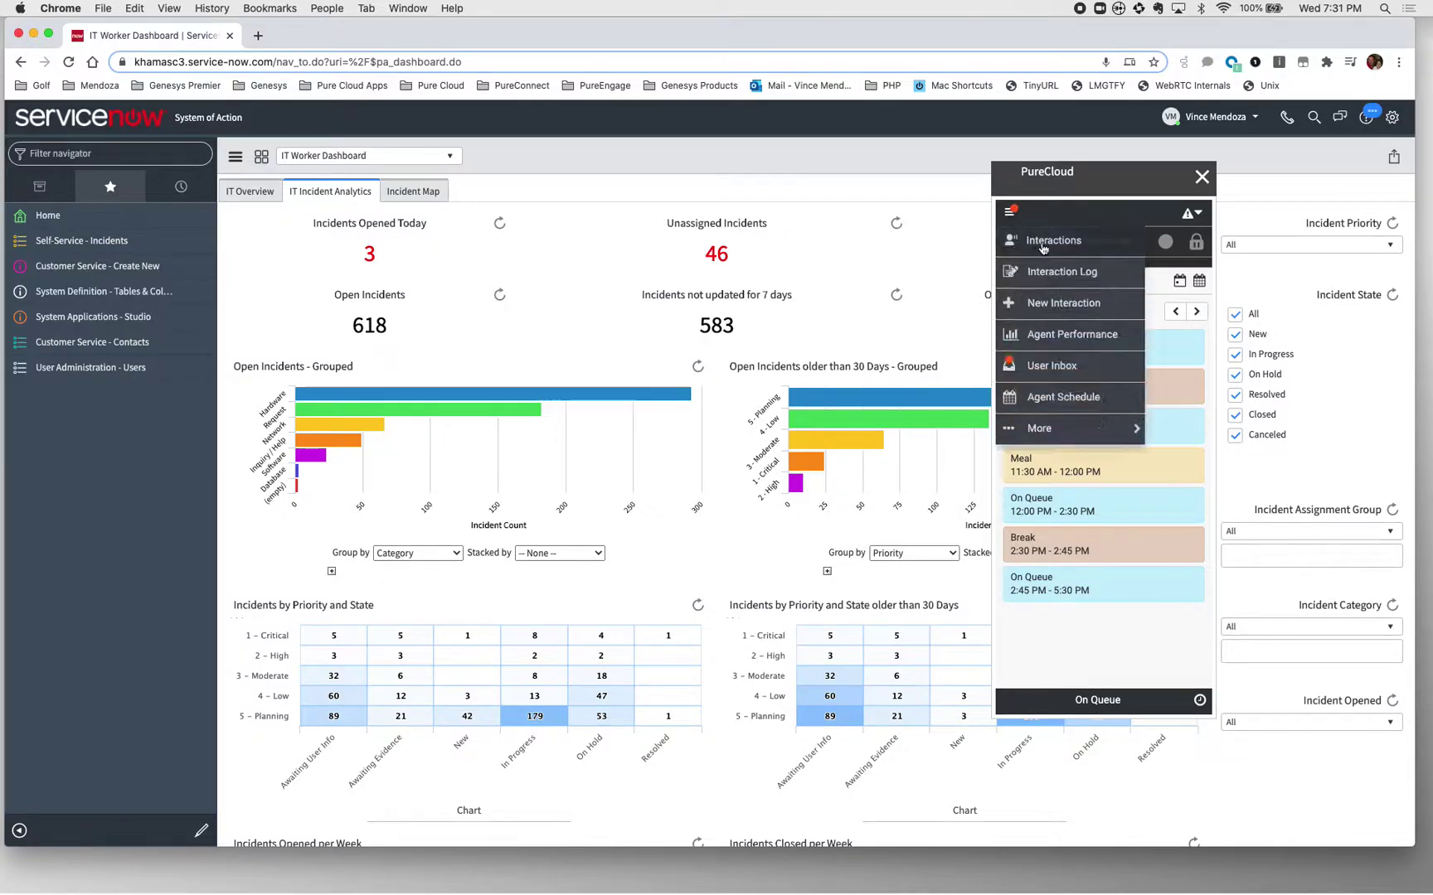
left_click(1116, 398)
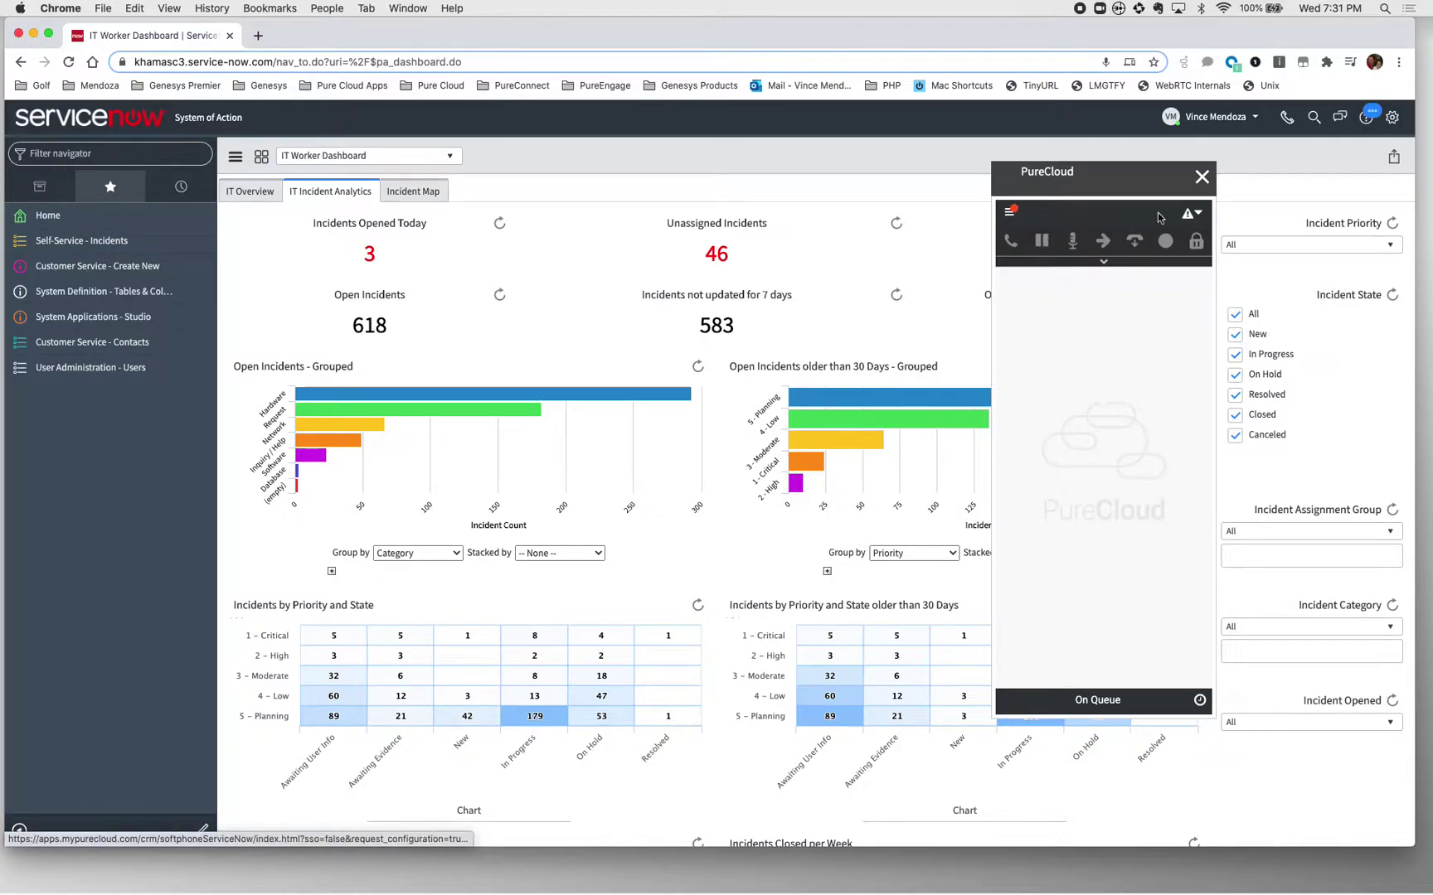
Move the softphone further off the dashboard charts and answer the incoming Strategic Cloud Queue call
left_click_drag(1141, 184, 1306, 209)
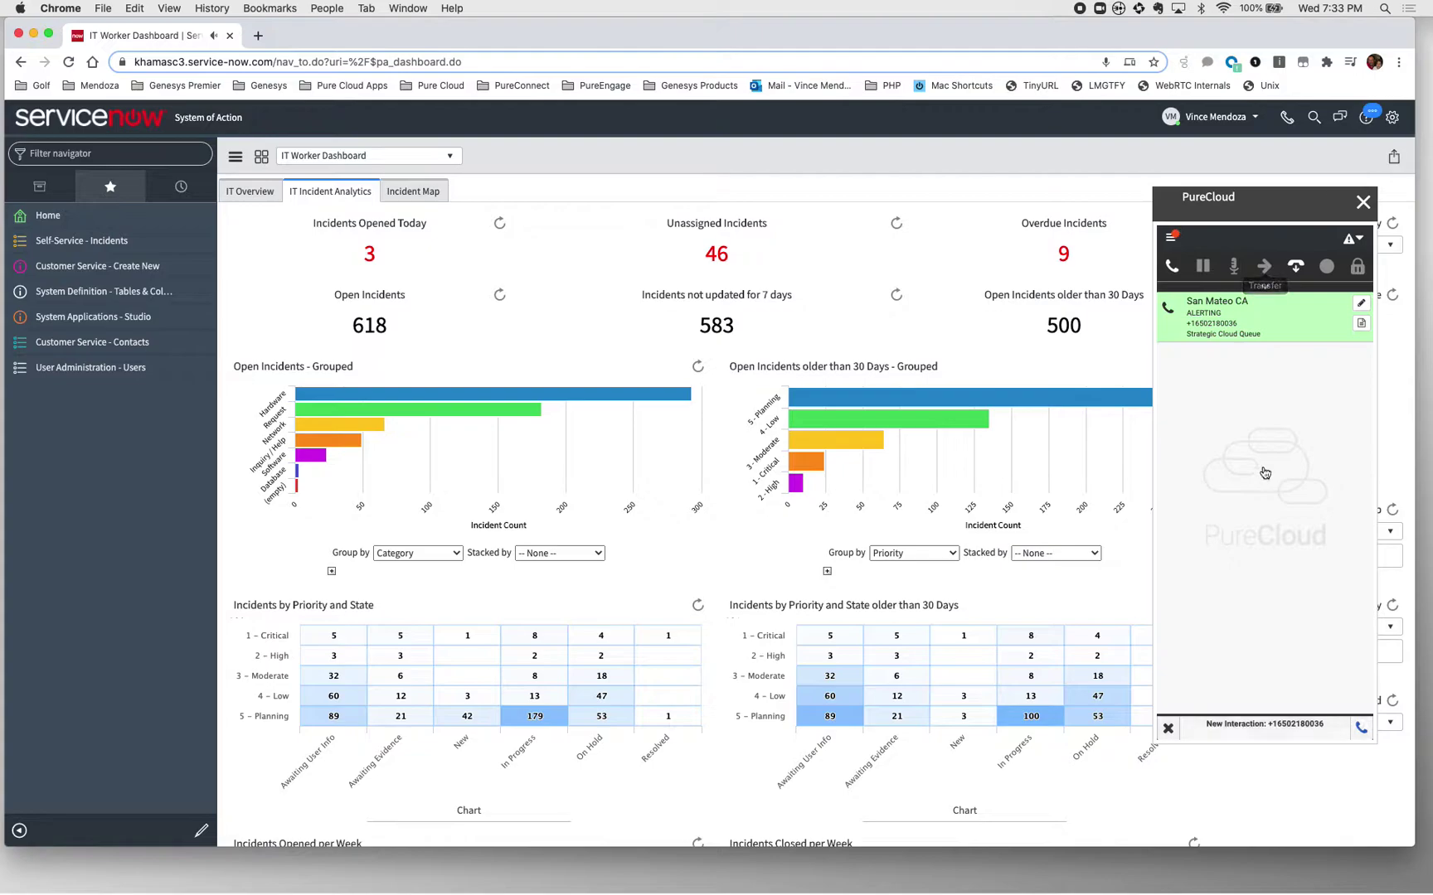
left_click(1172, 268)
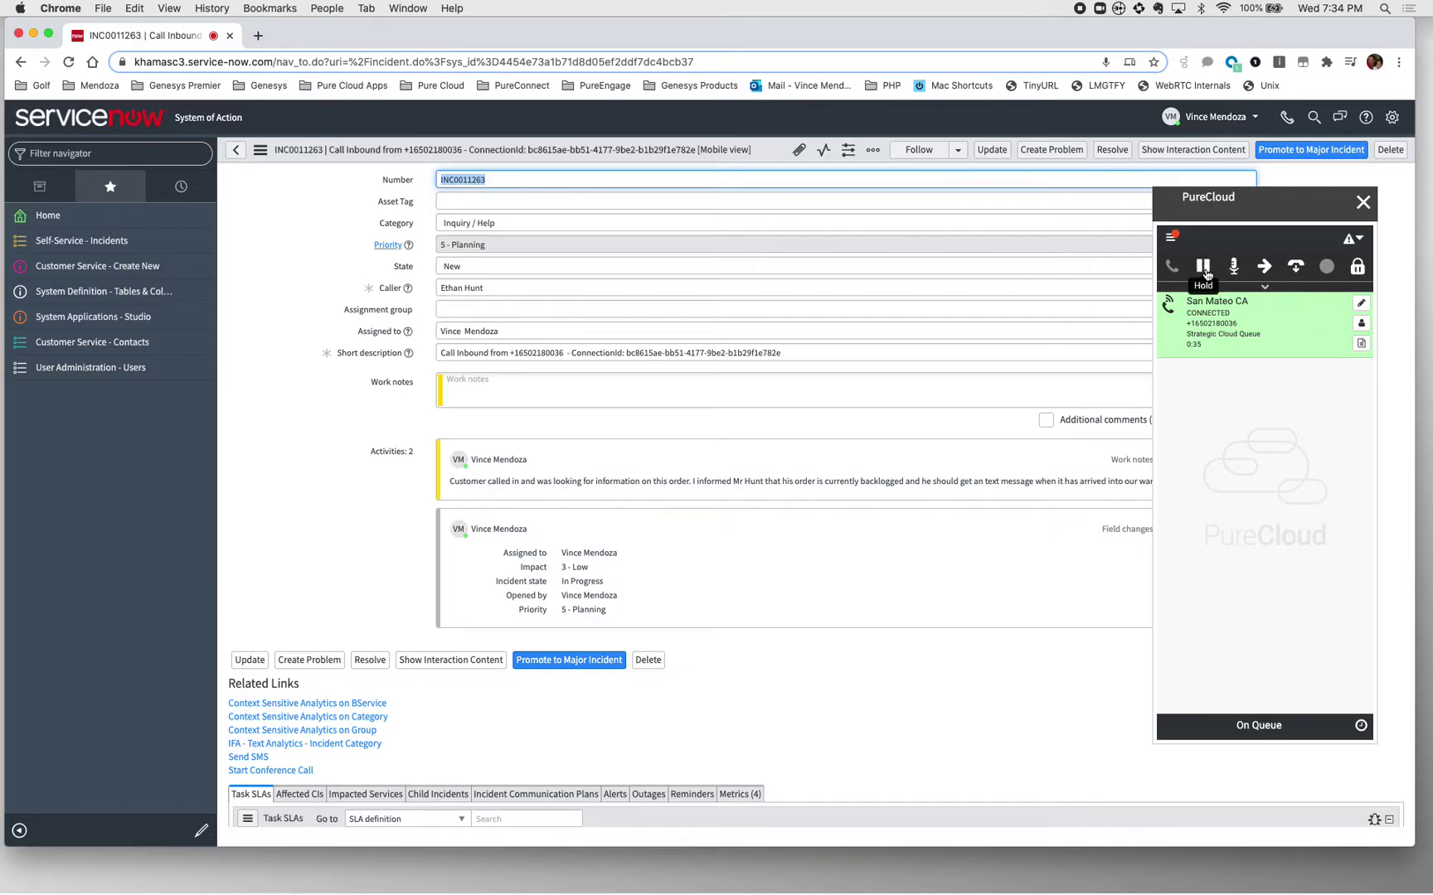
Look up Strategic Cloud Queue as a transfer target to check its waiting calls, agents and estimated wait, and close the transfer without sending it
left_click(1265, 267)
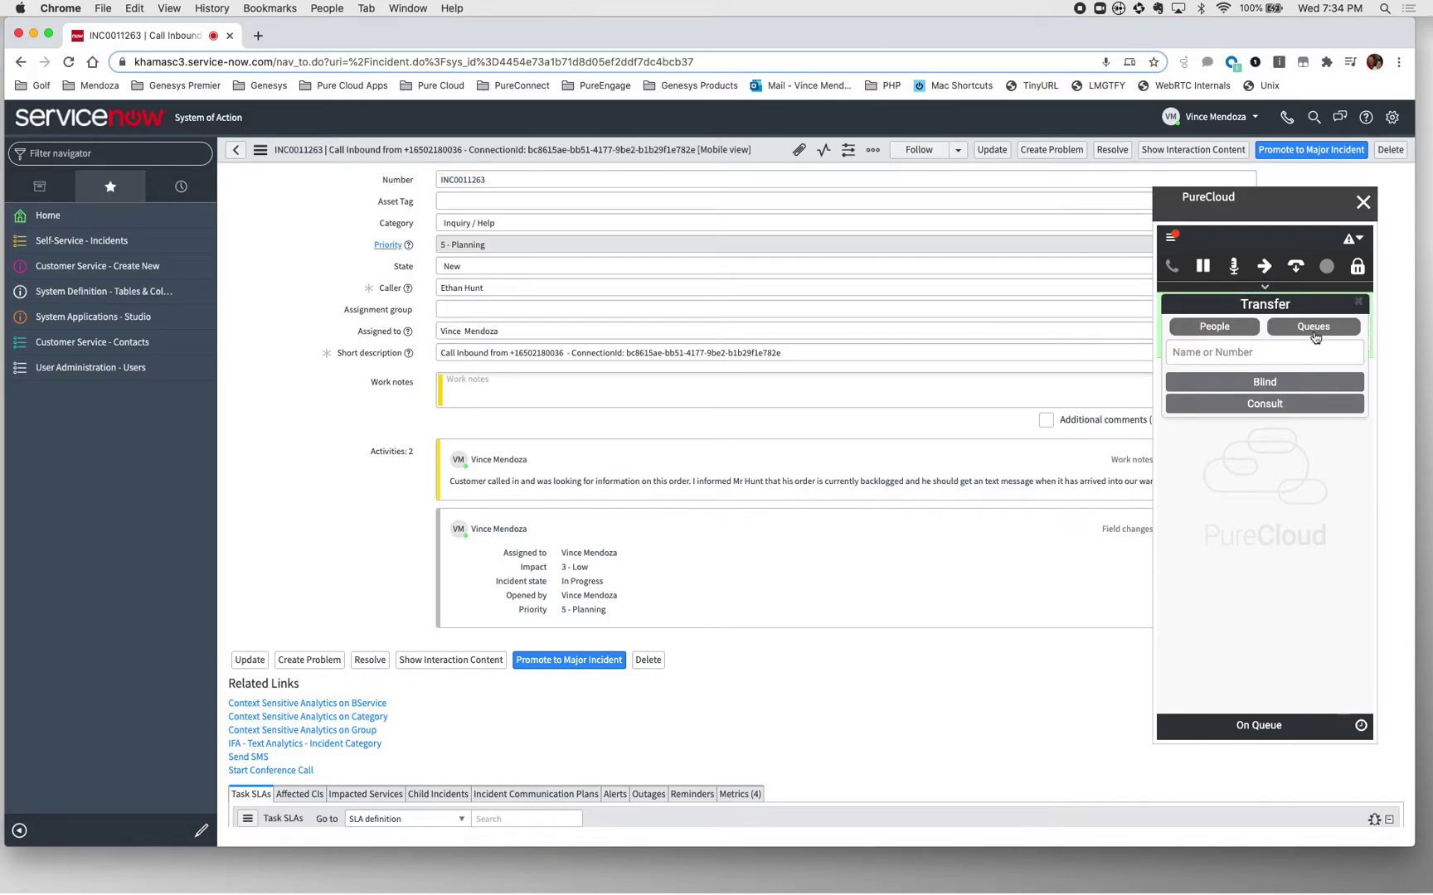
left_click(1281, 349)
type("st")
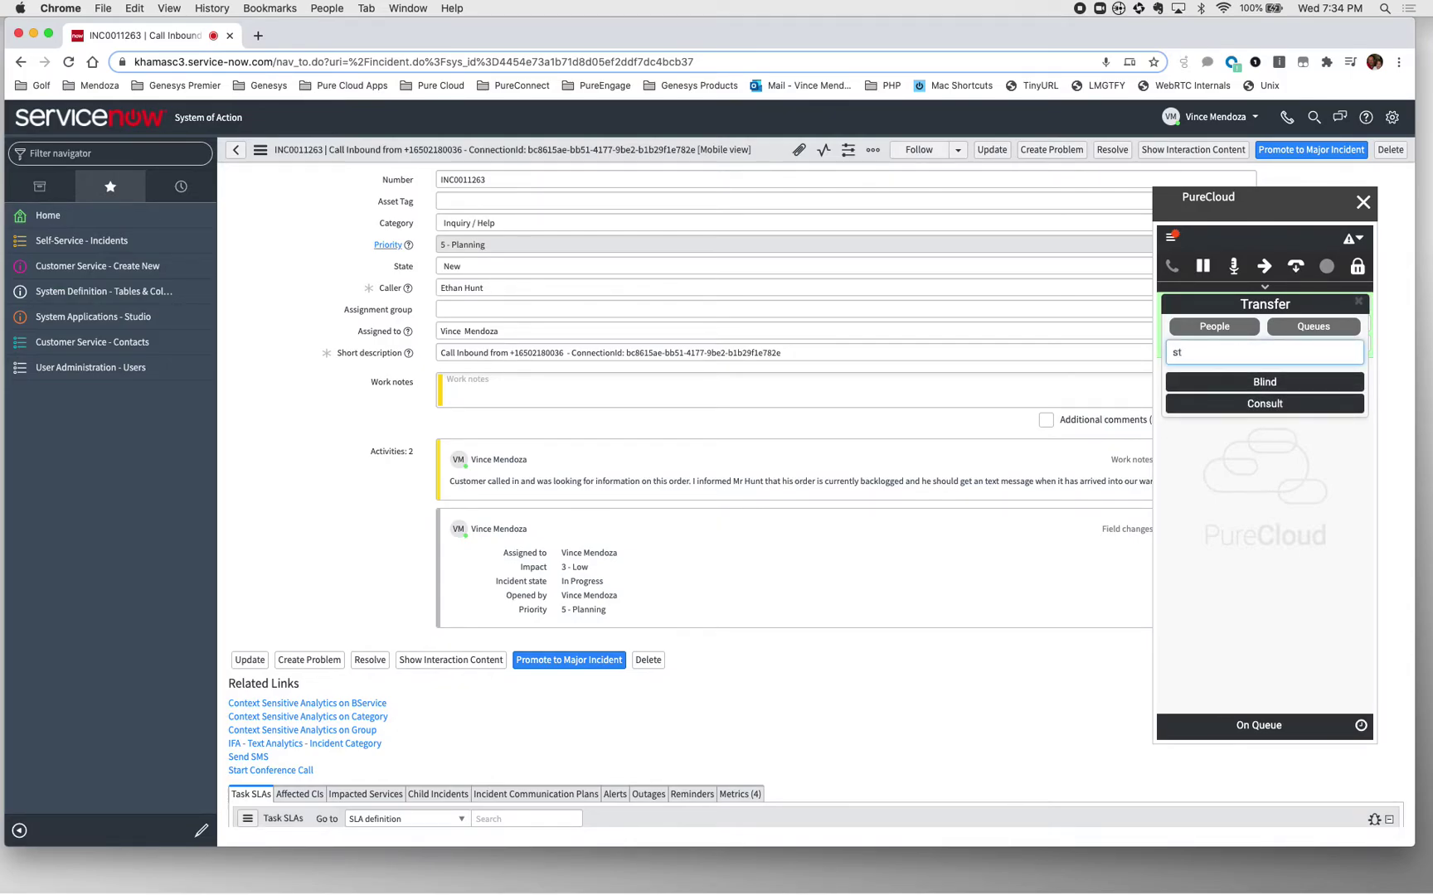
type("rate")
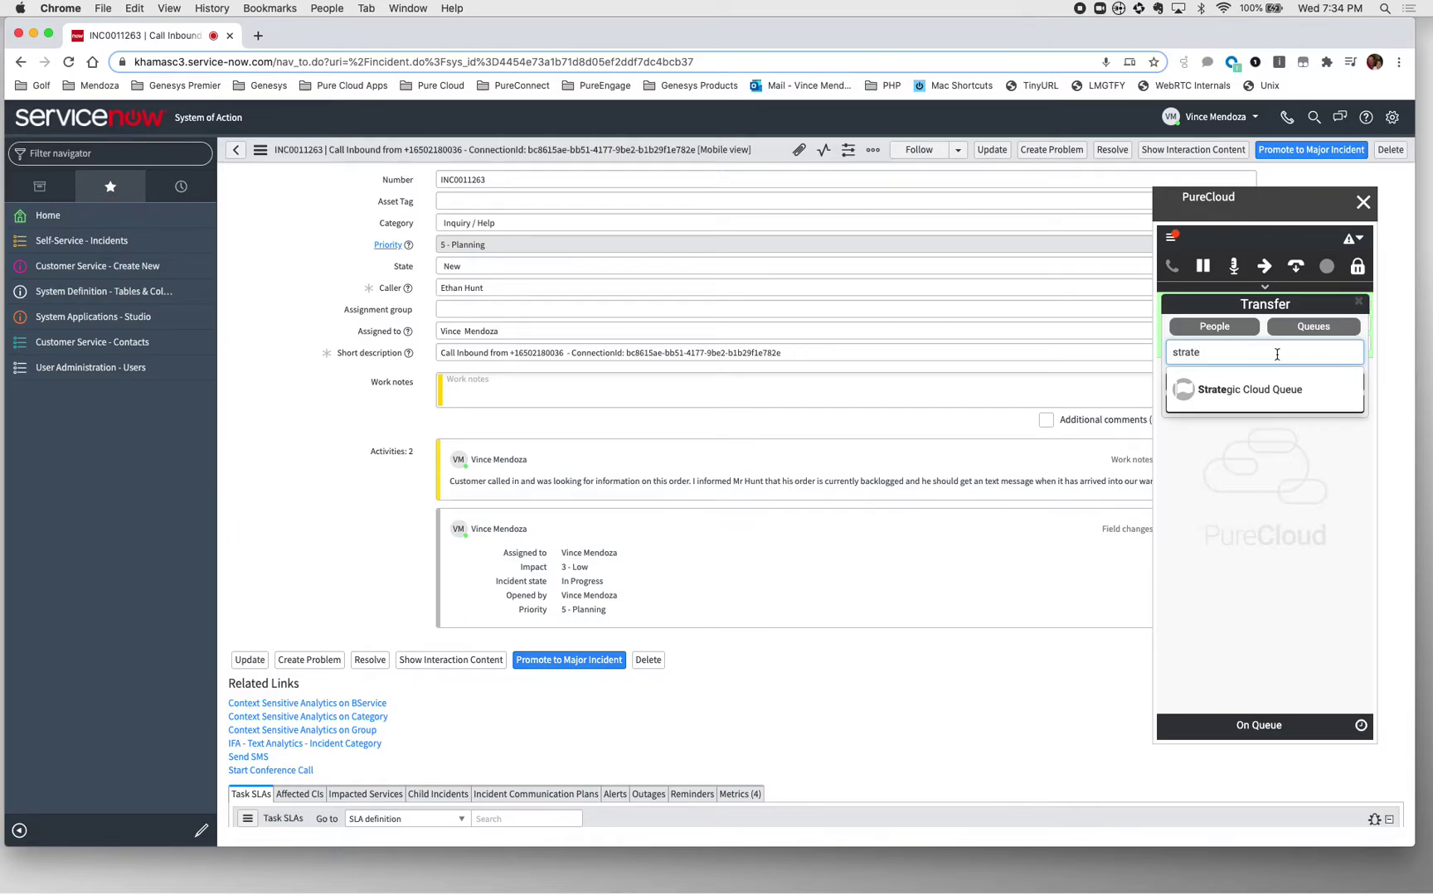
left_click(1243, 393)
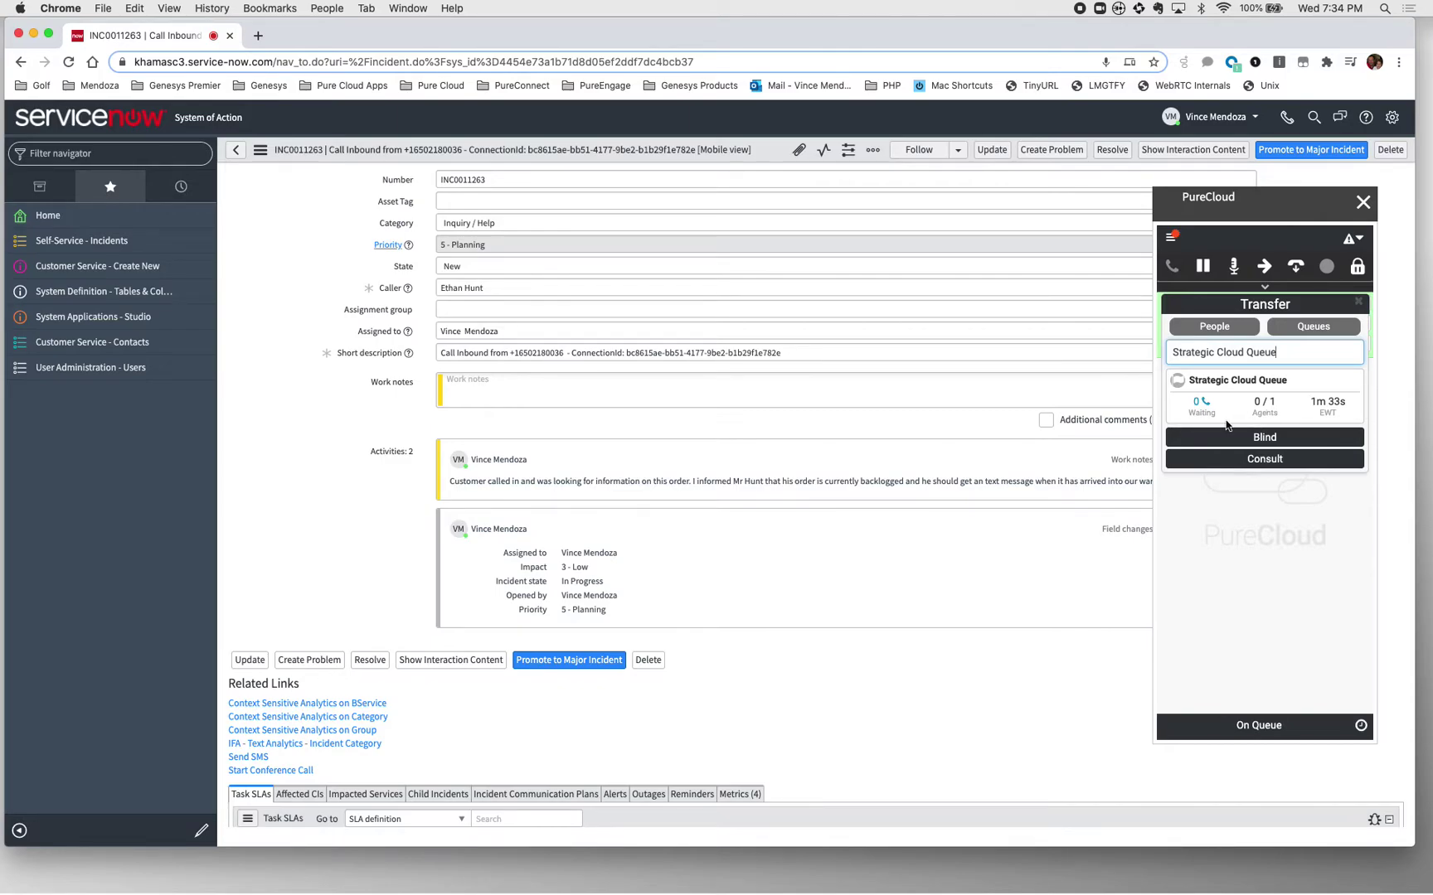
mouse_move(1209, 412)
left_click(1359, 304)
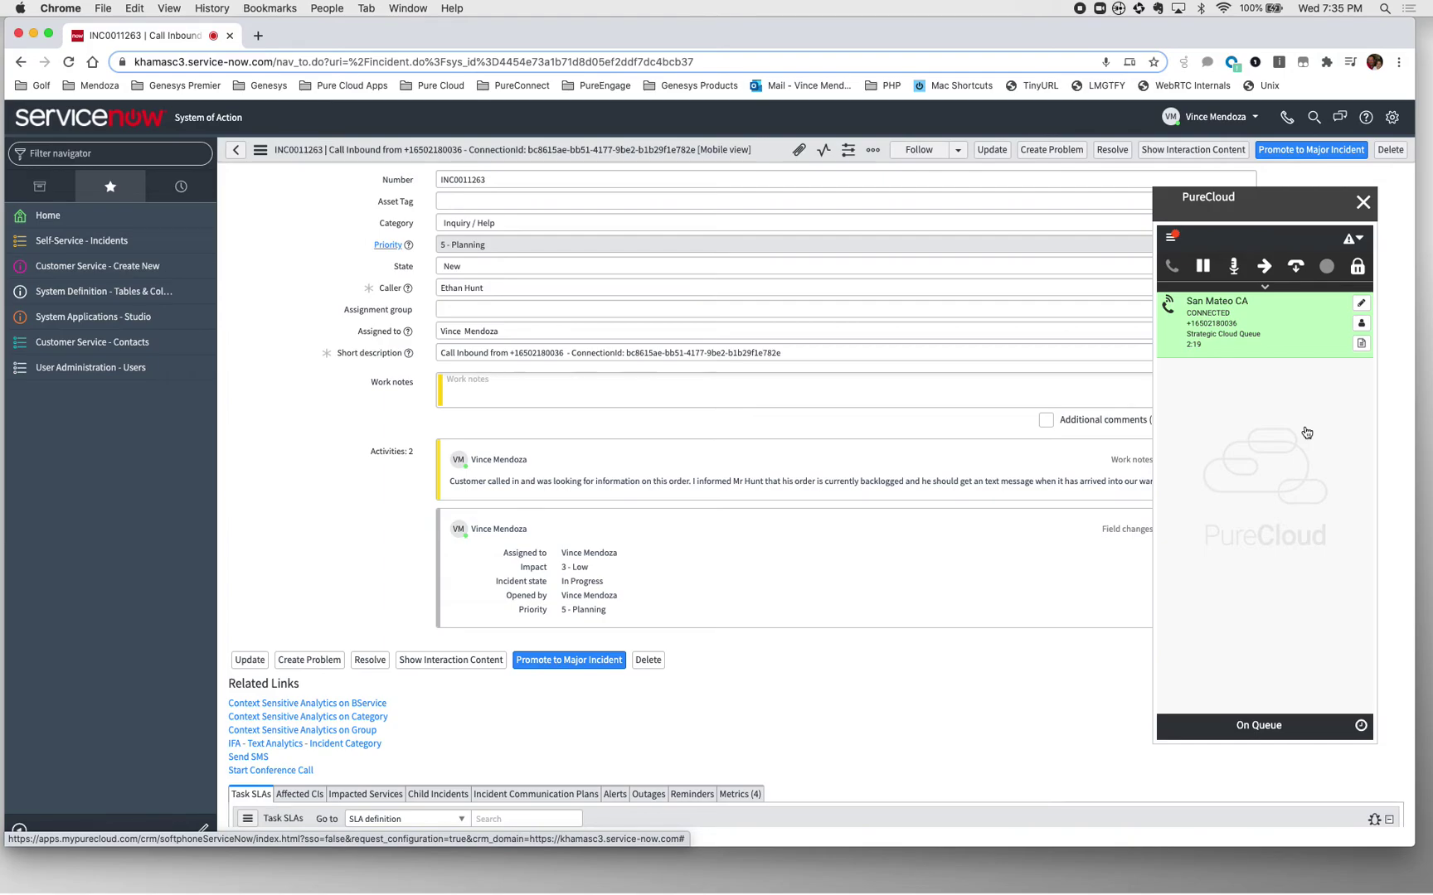
Hide the softphone and review the caller's incident record from its activities to the related lists
left_click(1363, 203)
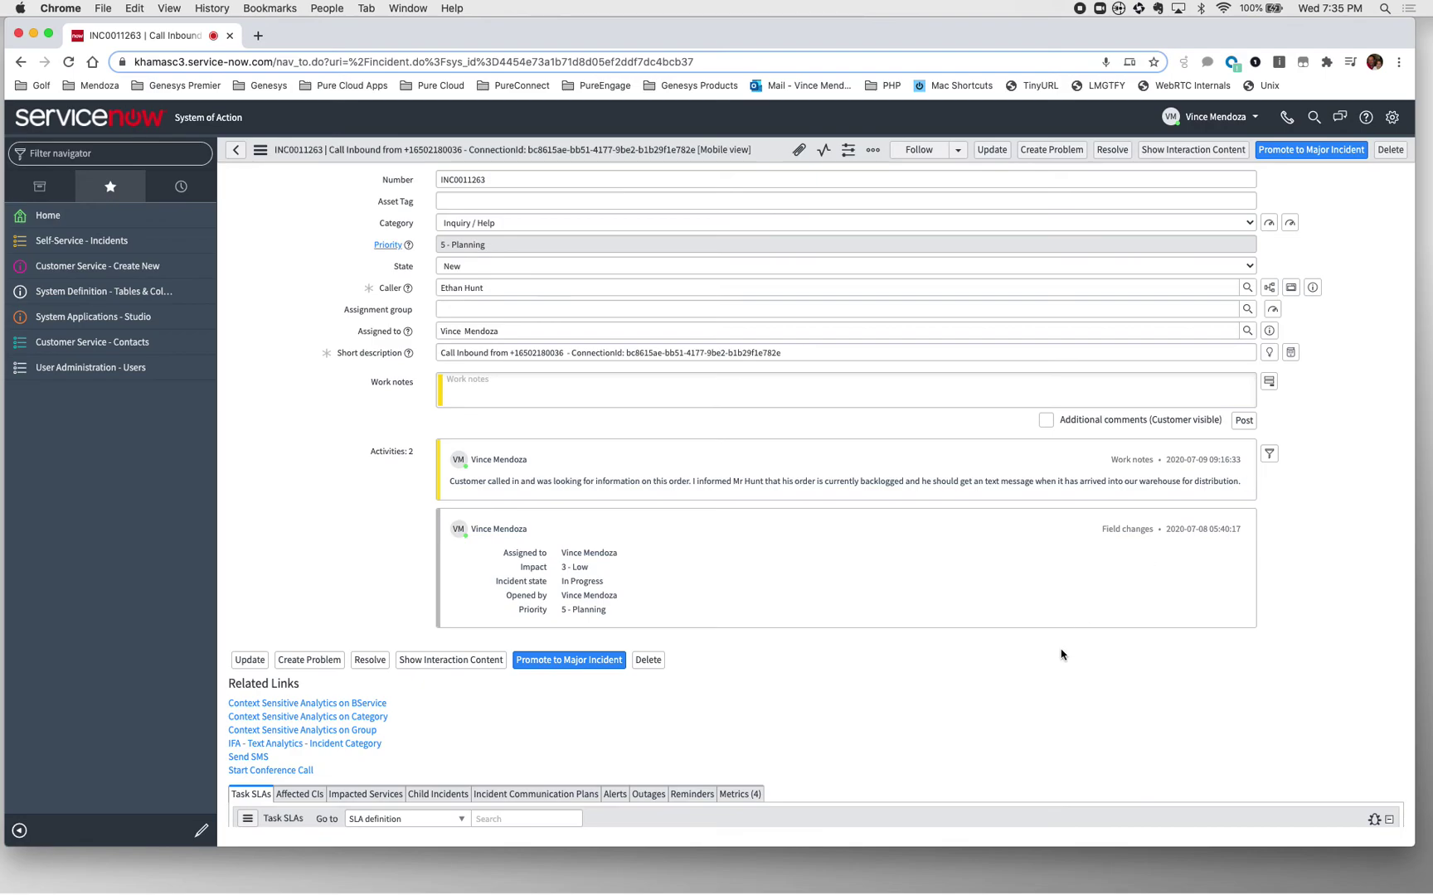
scroll(1060, 655, "down", 5)
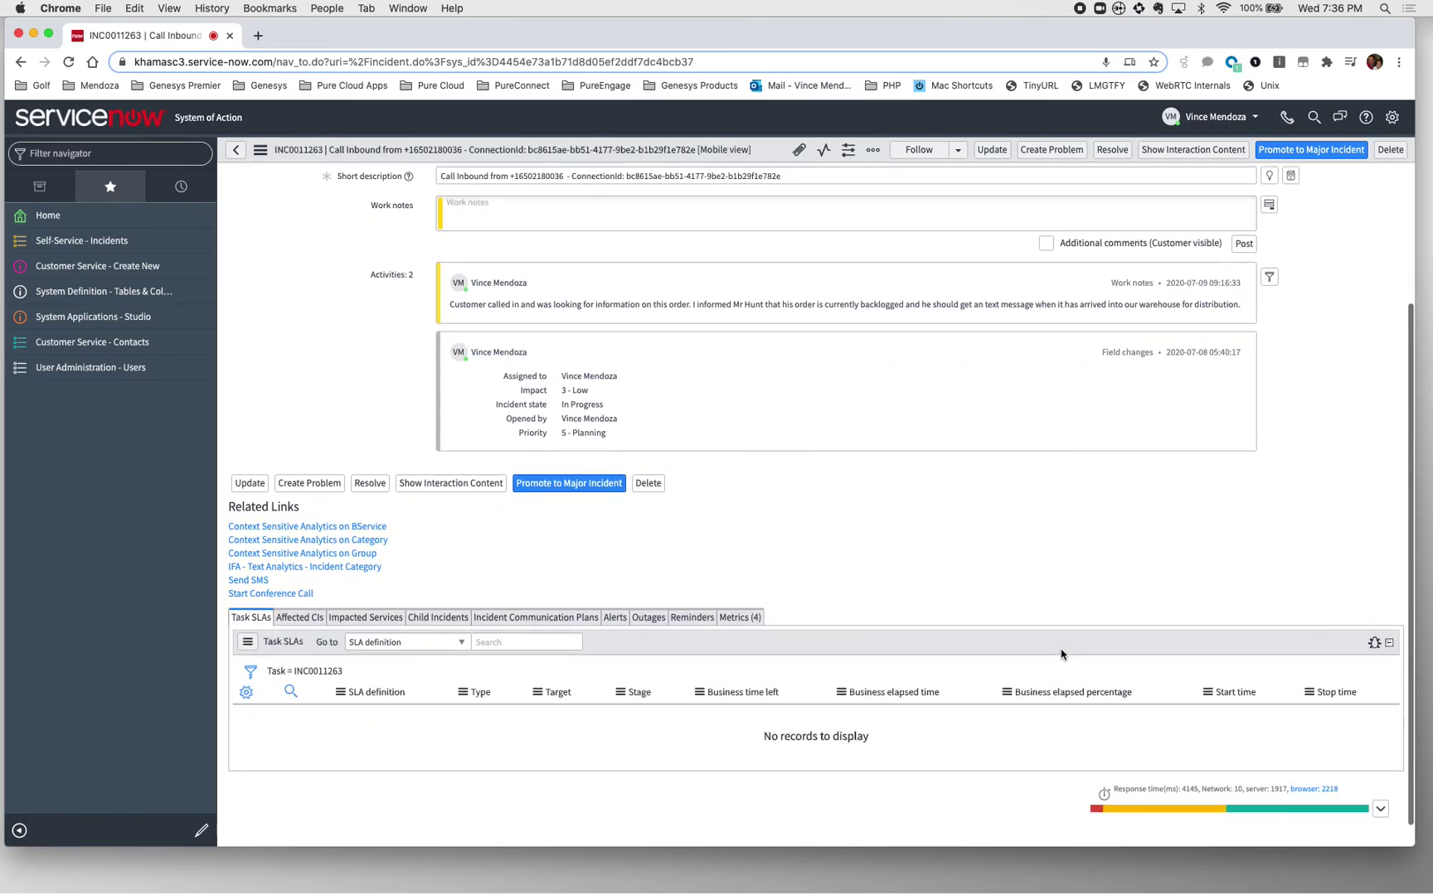
scroll(1060, 655, "up", 10)
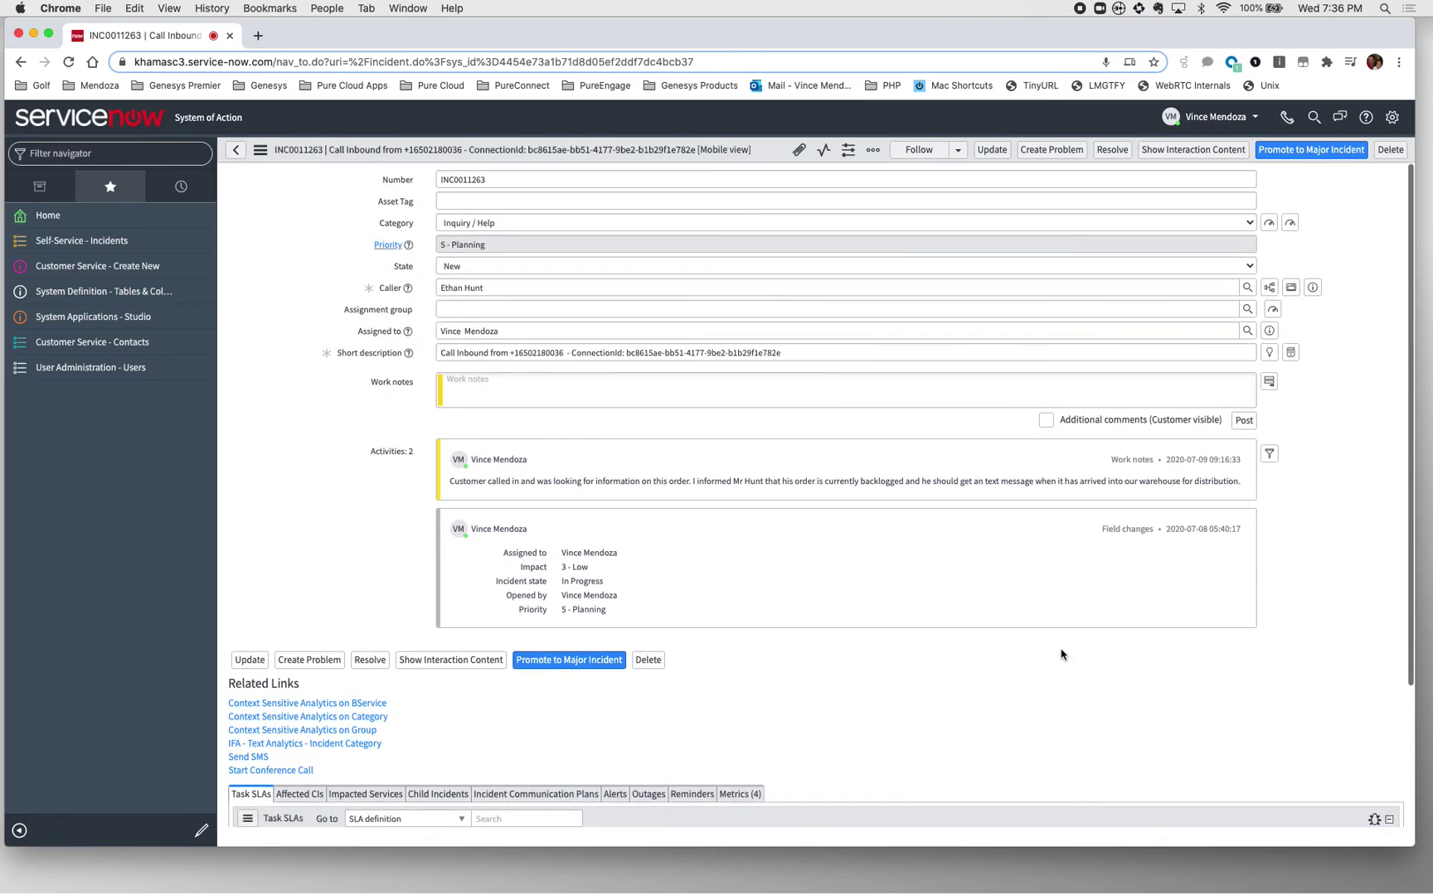
Bring back the softphone, end the call with the wrap-up code New Customer, and close the softphone
left_click(1285, 120)
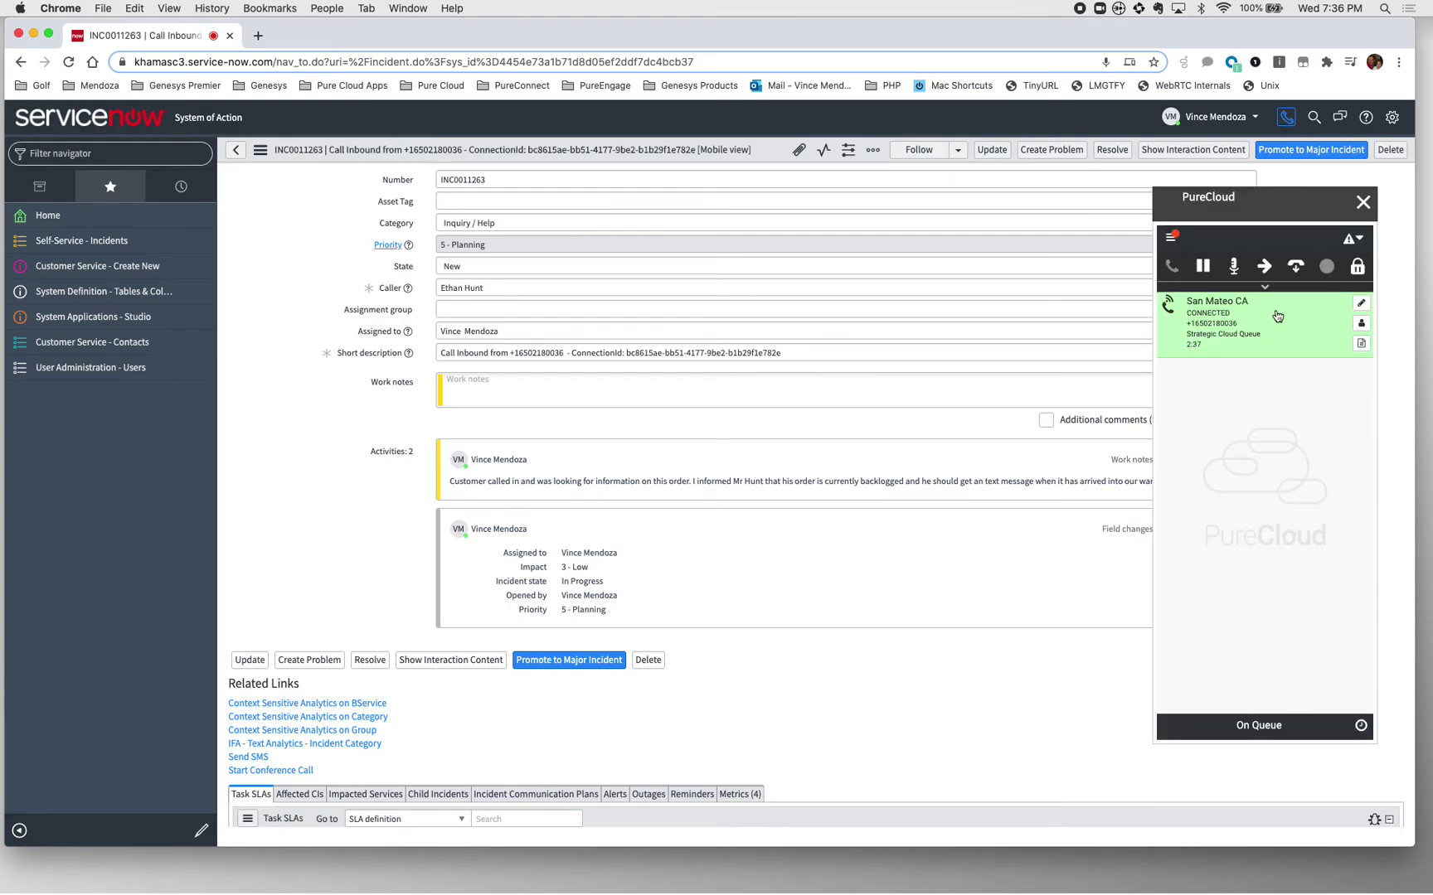
left_click(1298, 268)
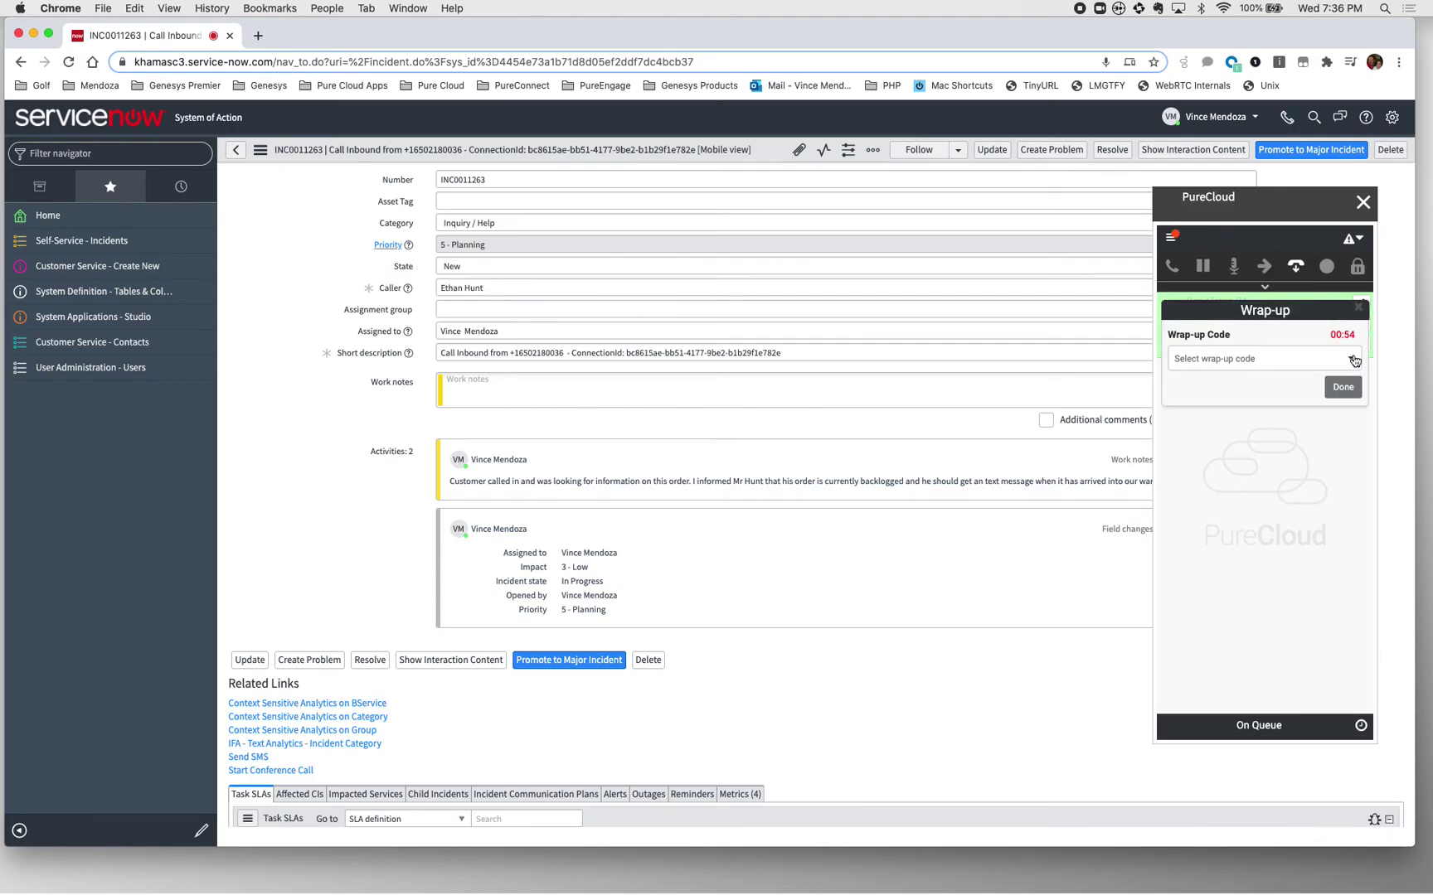
left_click(1352, 359)
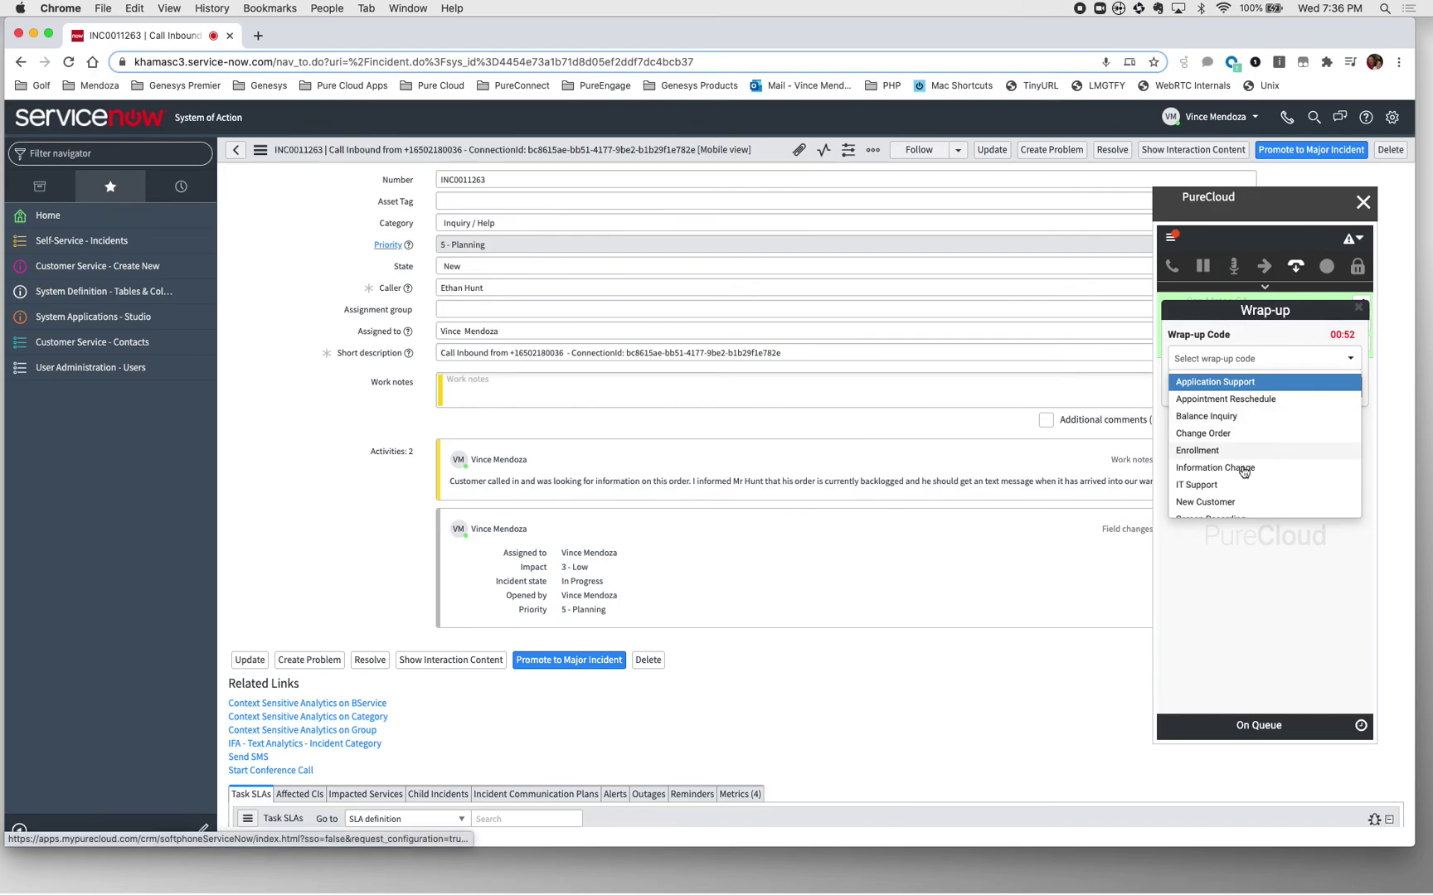
scroll(1244, 469, "down", 2)
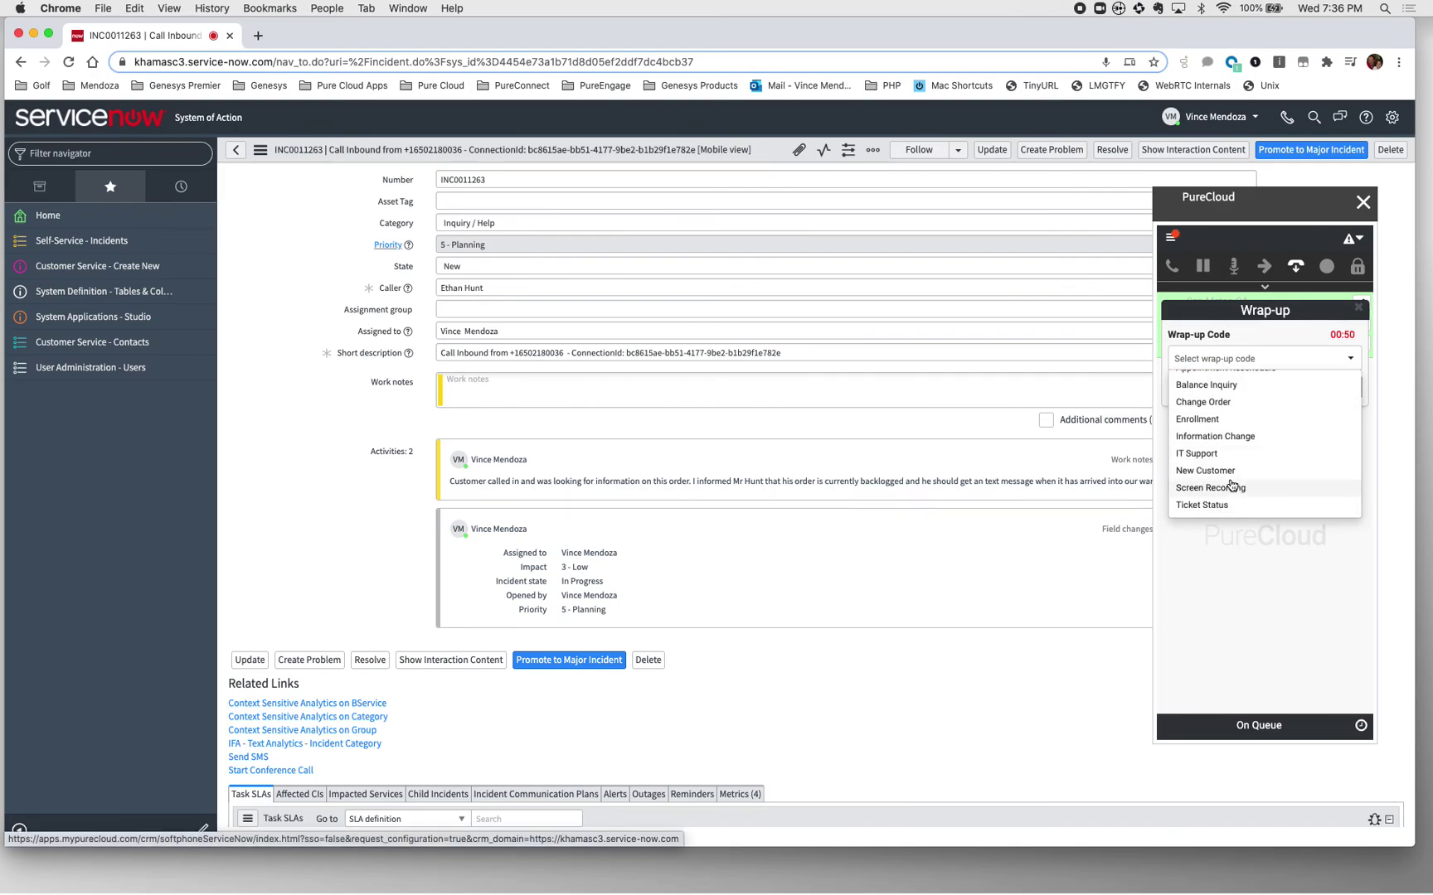
left_click(1231, 471)
left_click(1343, 387)
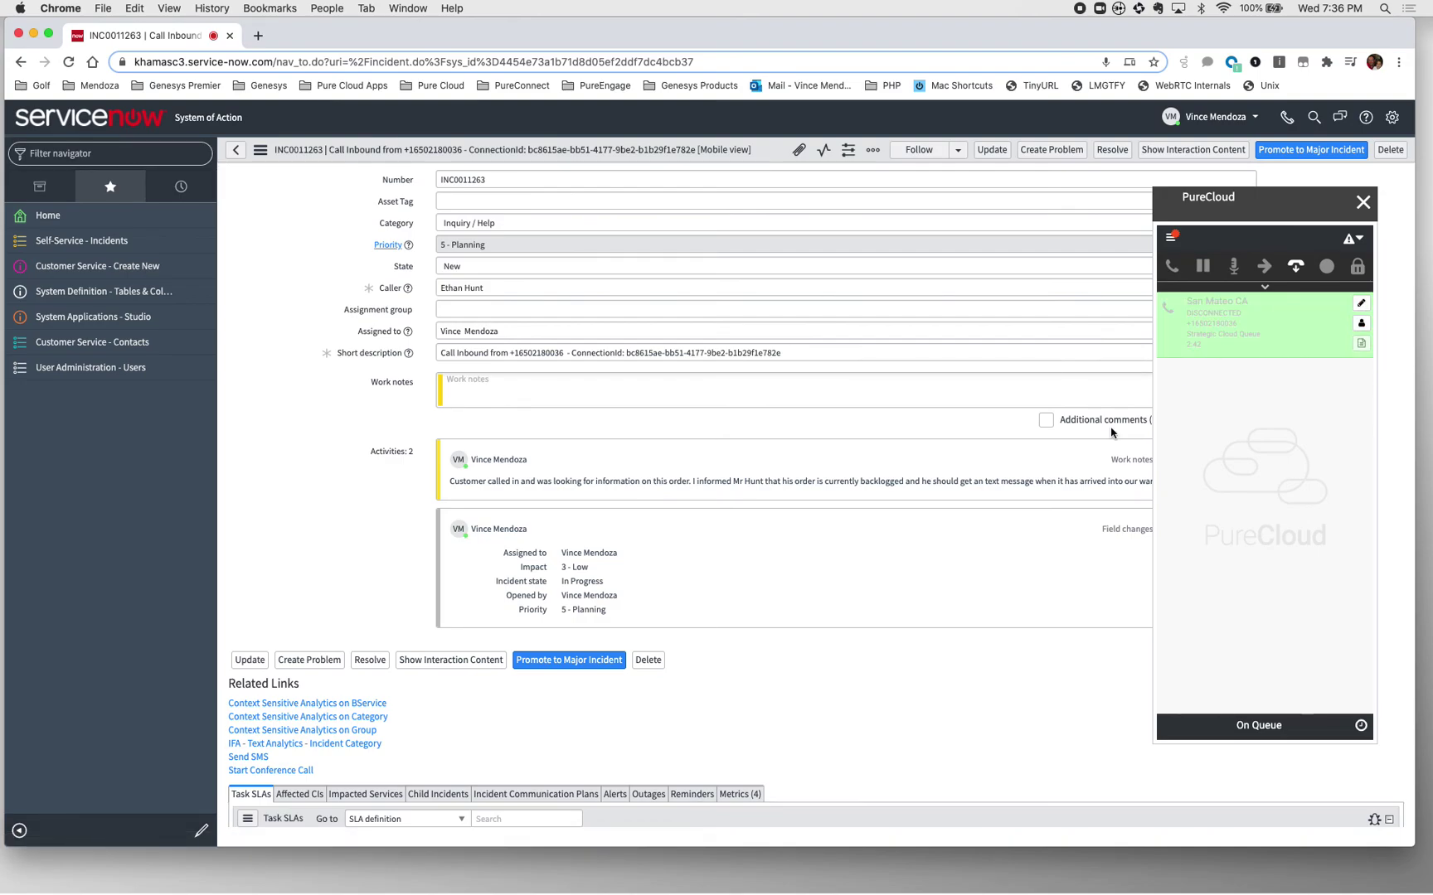
left_click(1363, 203)
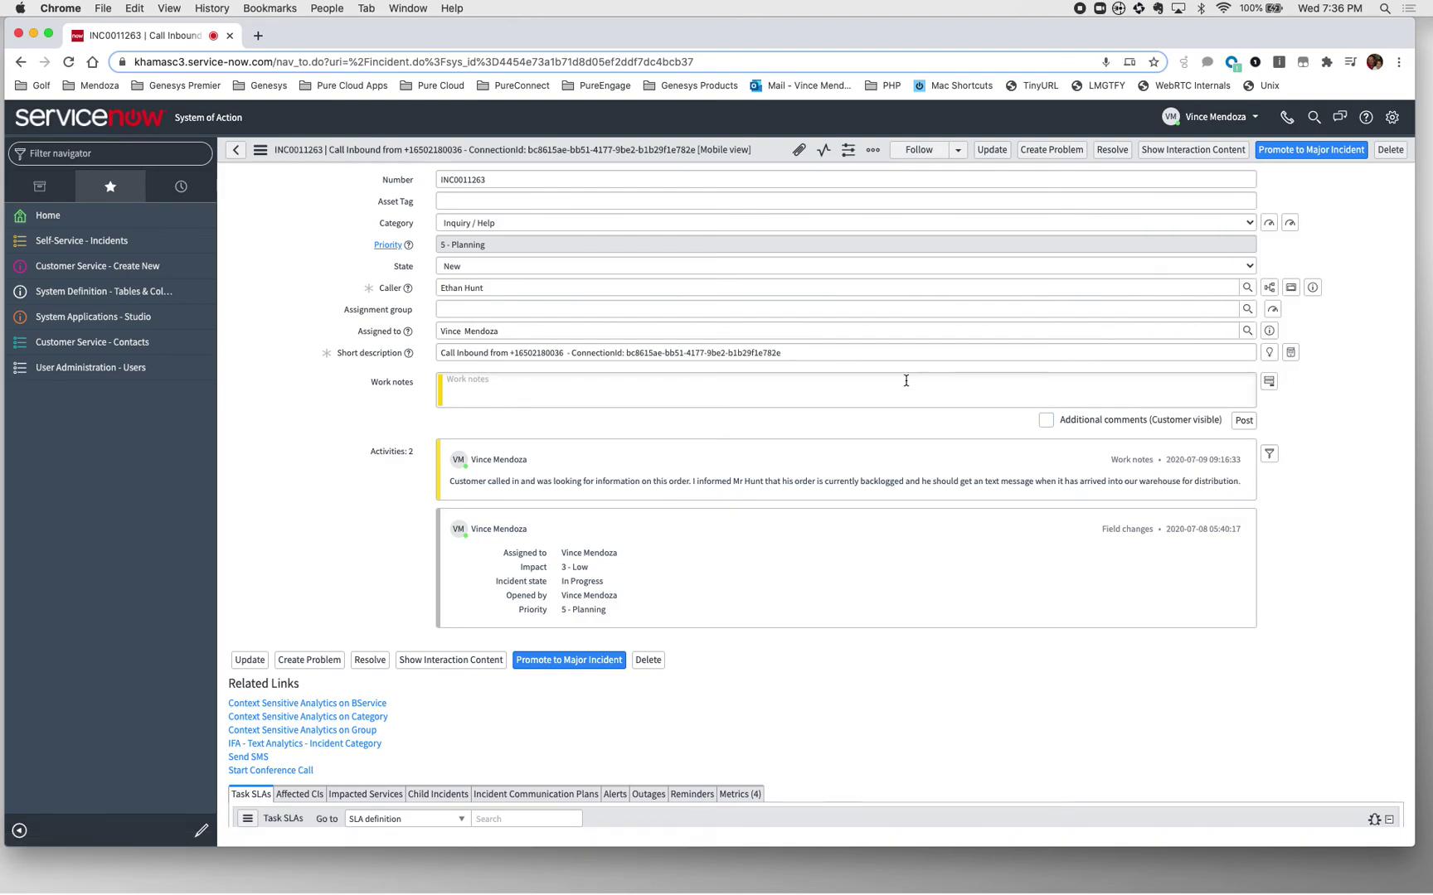